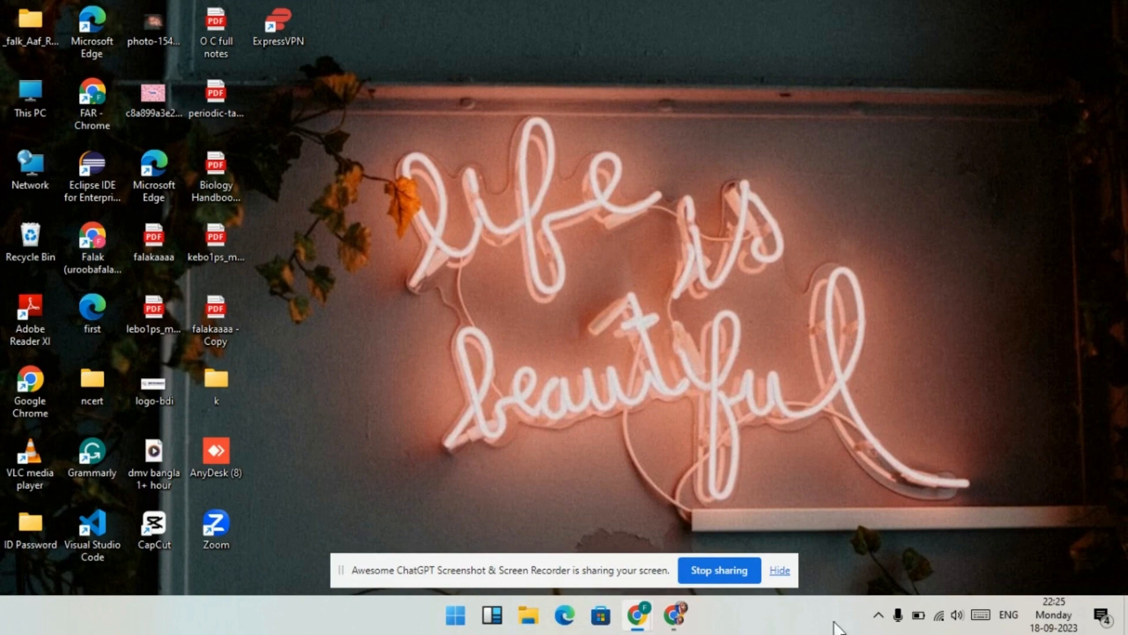
Switch to the Chrome browser, search Google for Canva and open the Canva website from the results.
left_click(675, 615)
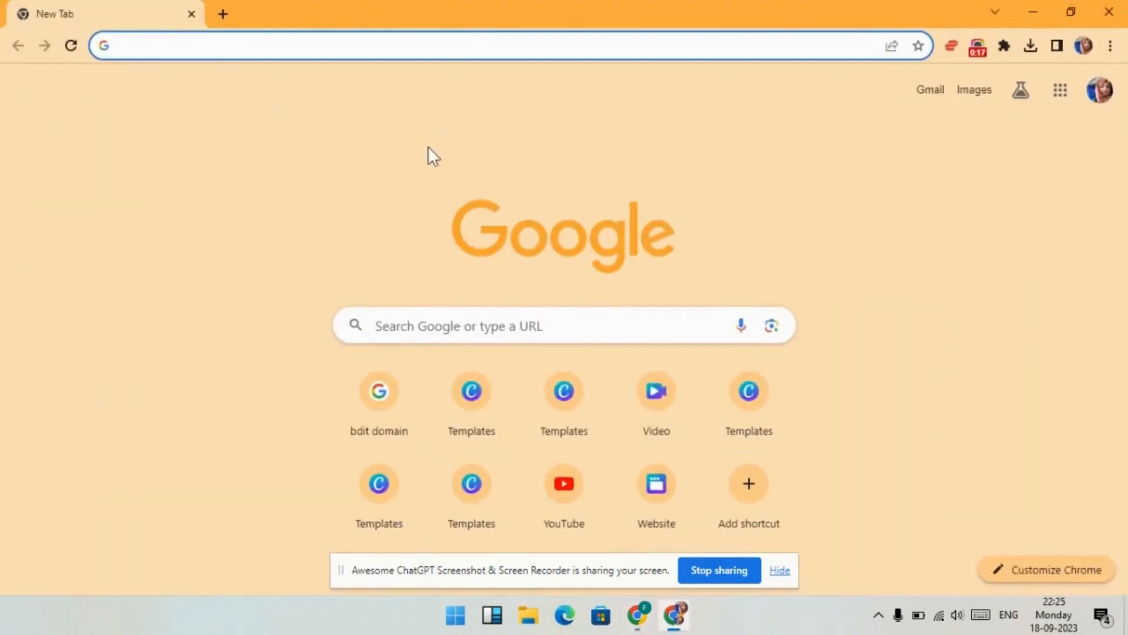
left_click(449, 326)
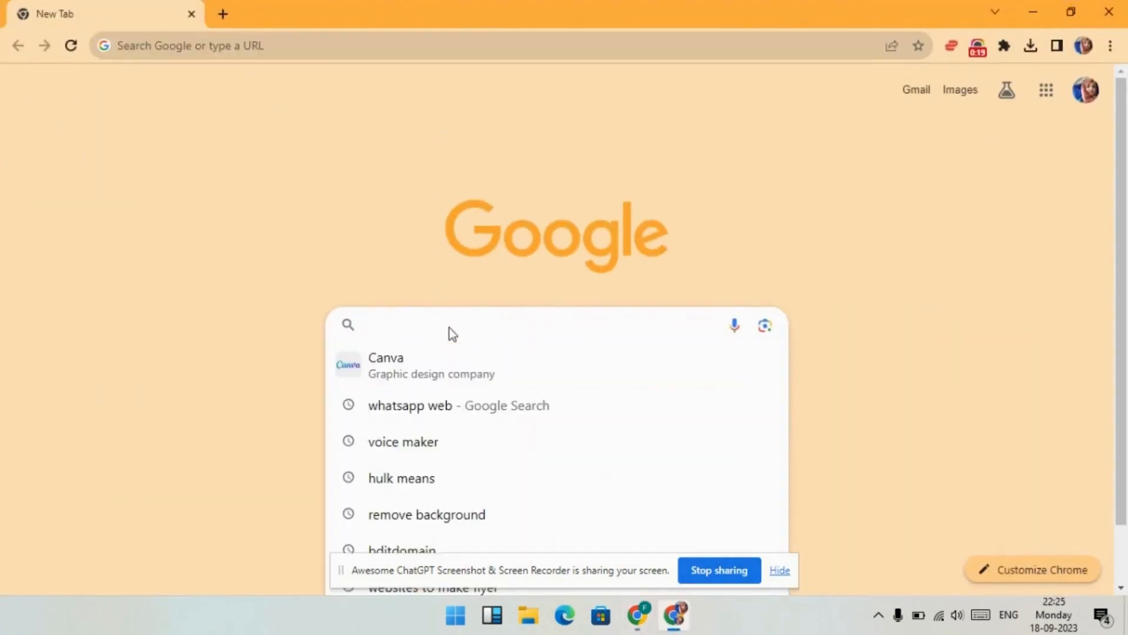
left_click(450, 373)
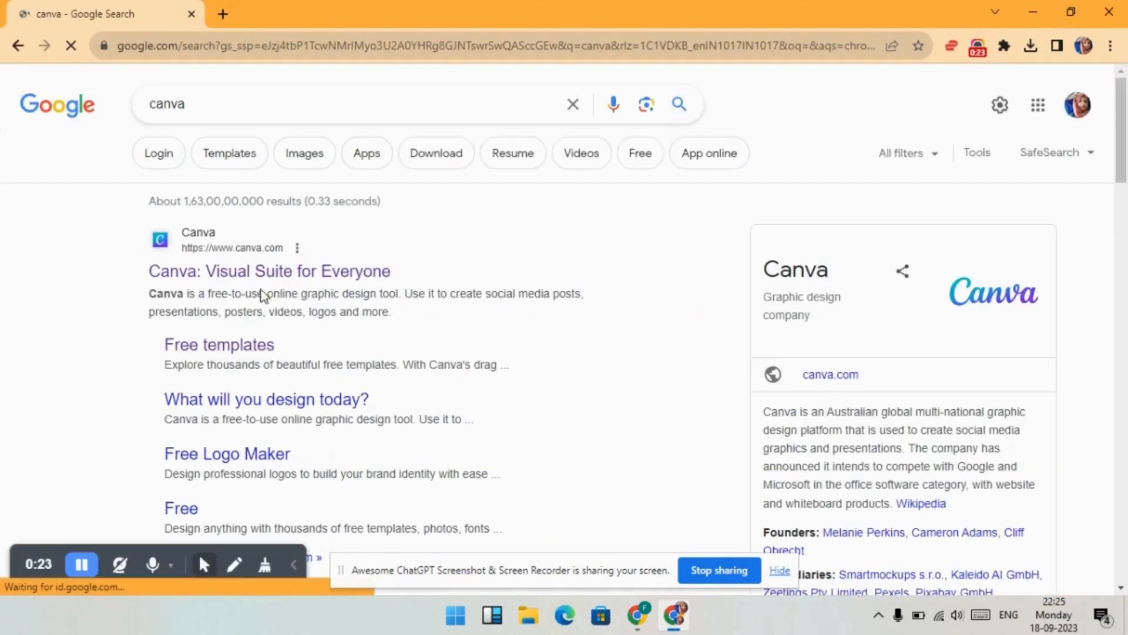
left_click(231, 272)
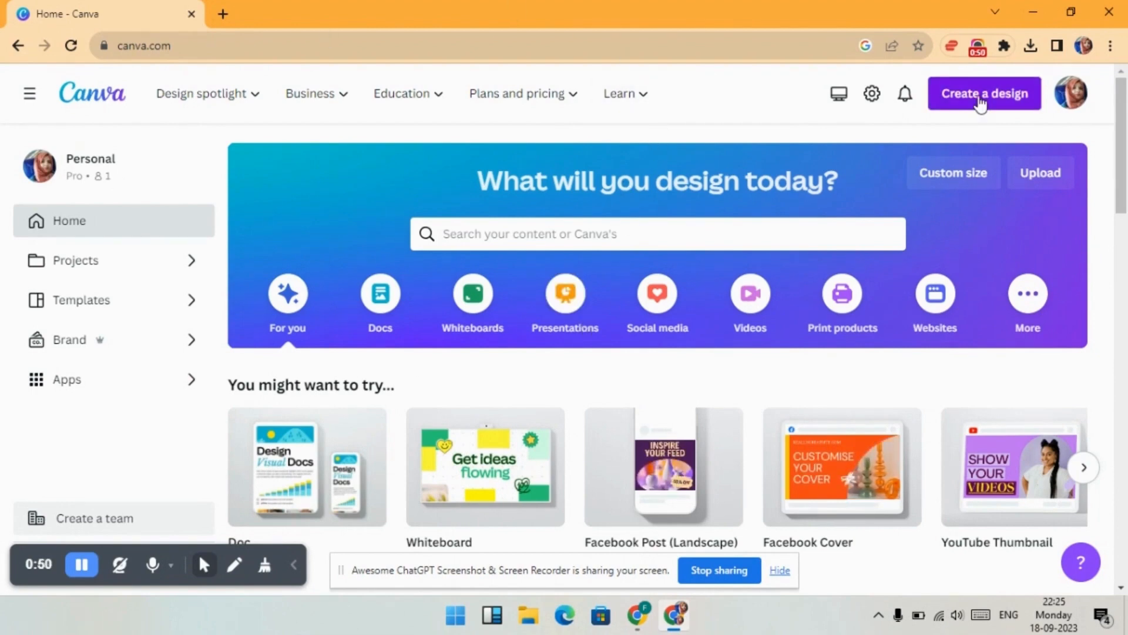
Search the new design types for "logo" and create a blank 500 × 500 px Logo design.
left_click(979, 104)
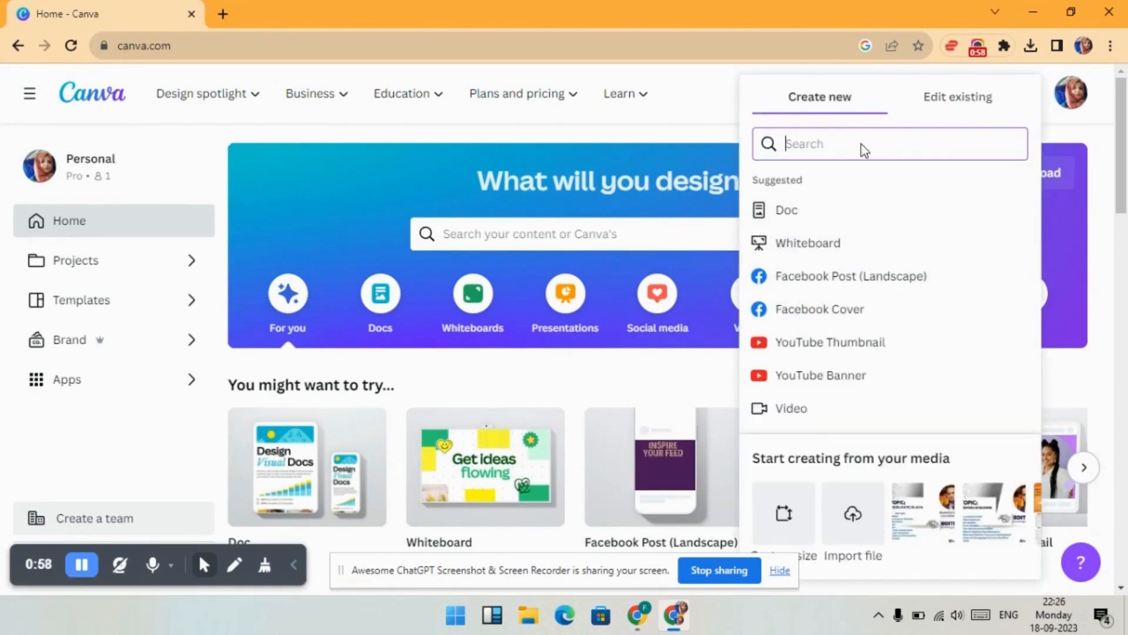
type("logo")
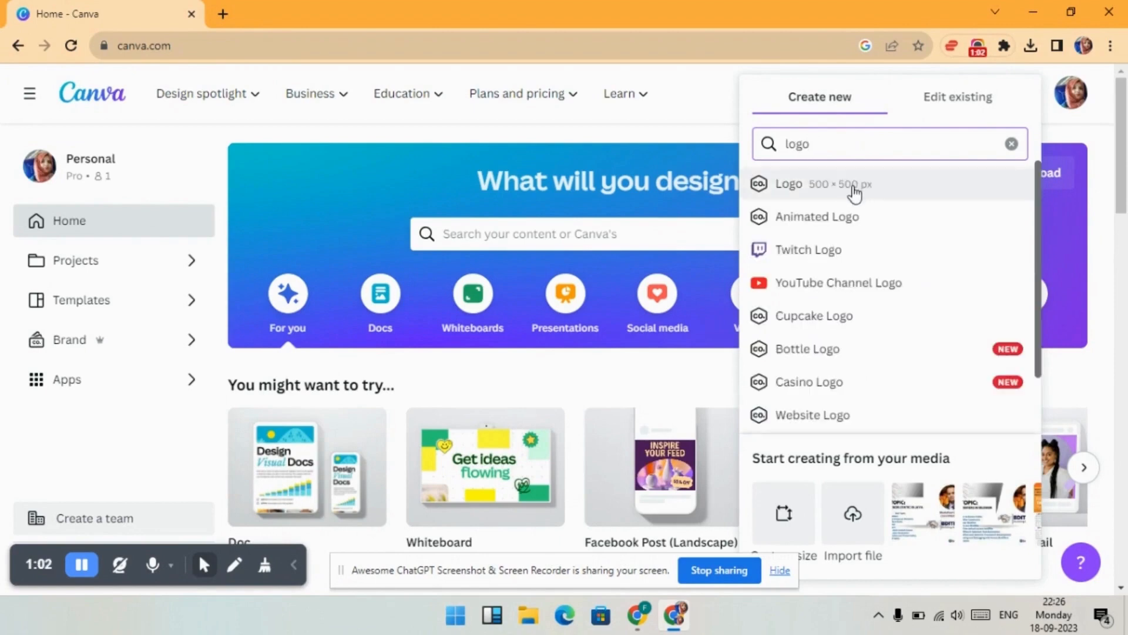
left_click(851, 185)
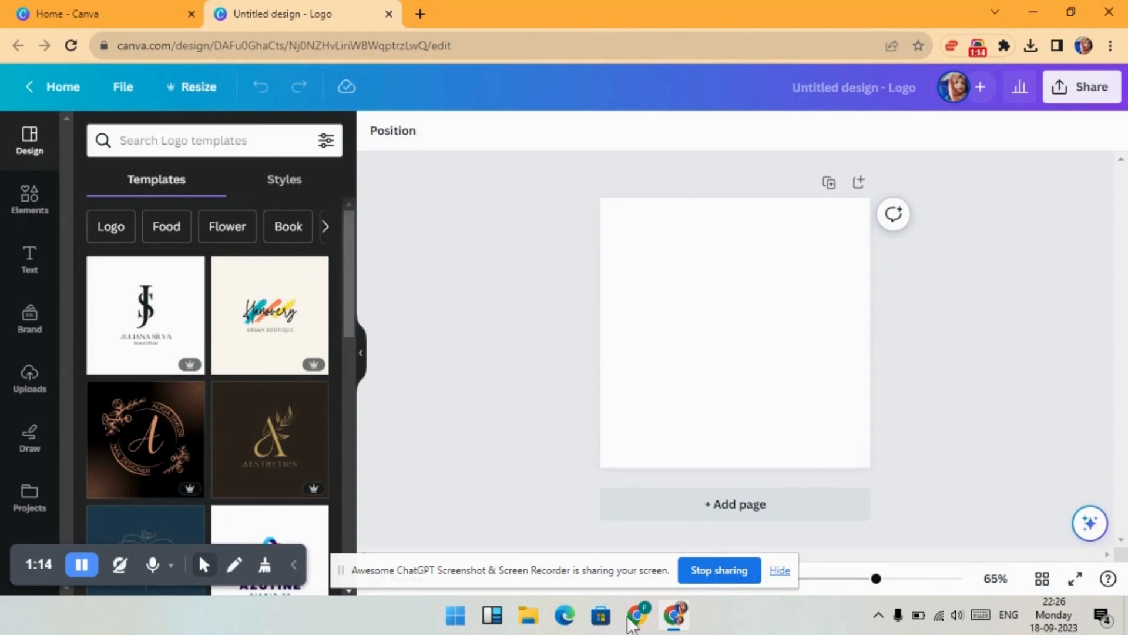
mouse_move(628, 630)
scroll(214, 418, "down", 5)
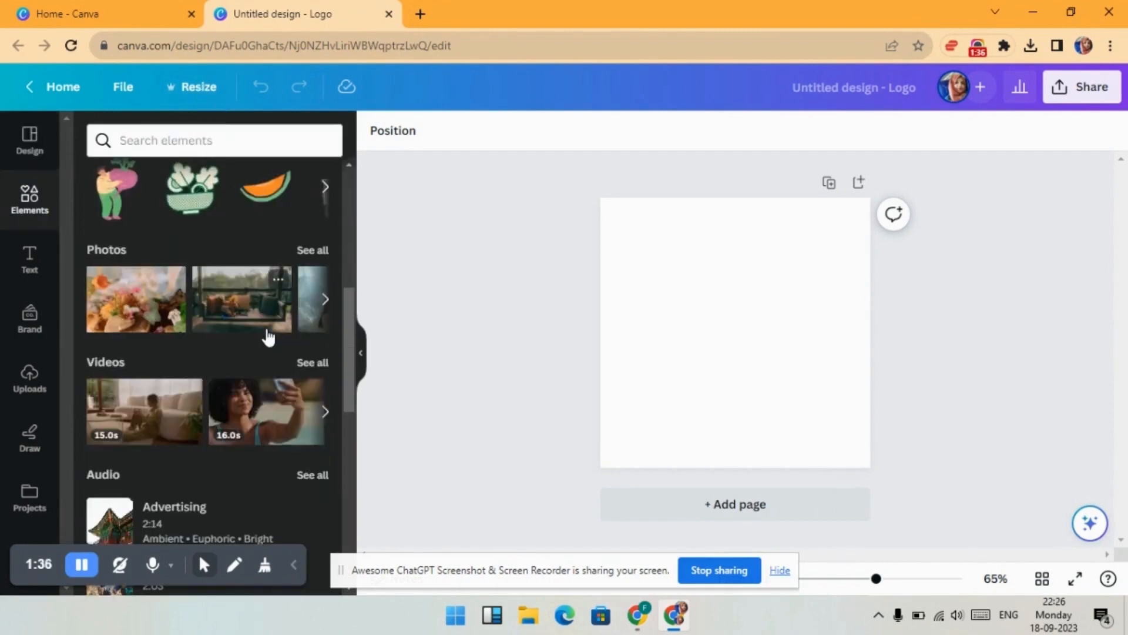
scroll(269, 338, "up", 6)
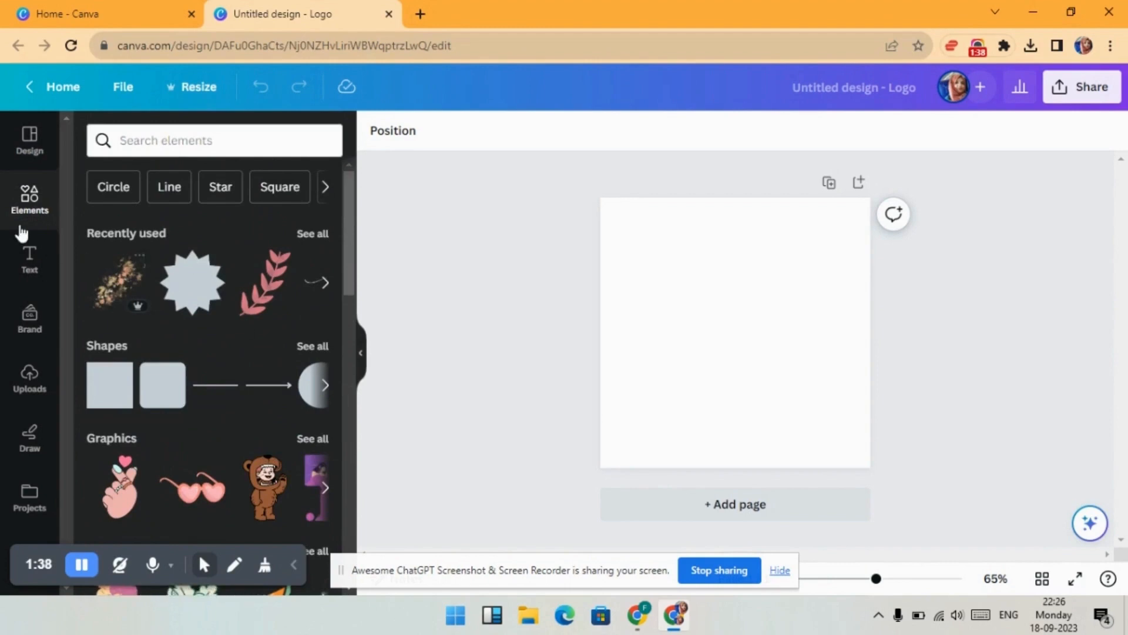
Add a heading to the page and replace its placeholder text with "market magnet pro".
left_click(28, 271)
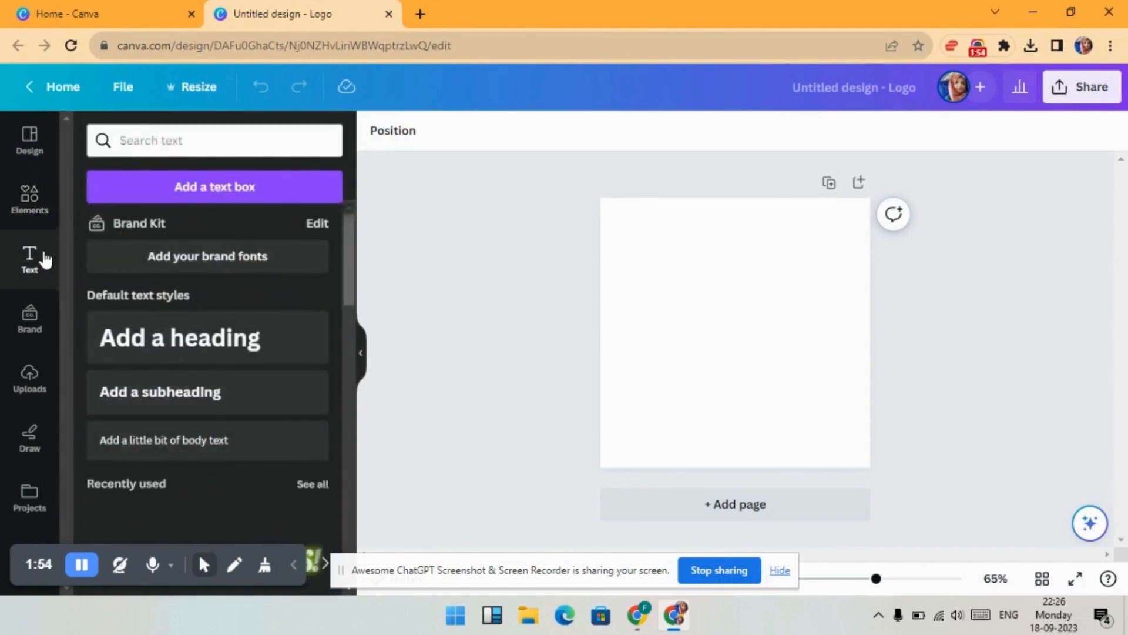
left_click(245, 336)
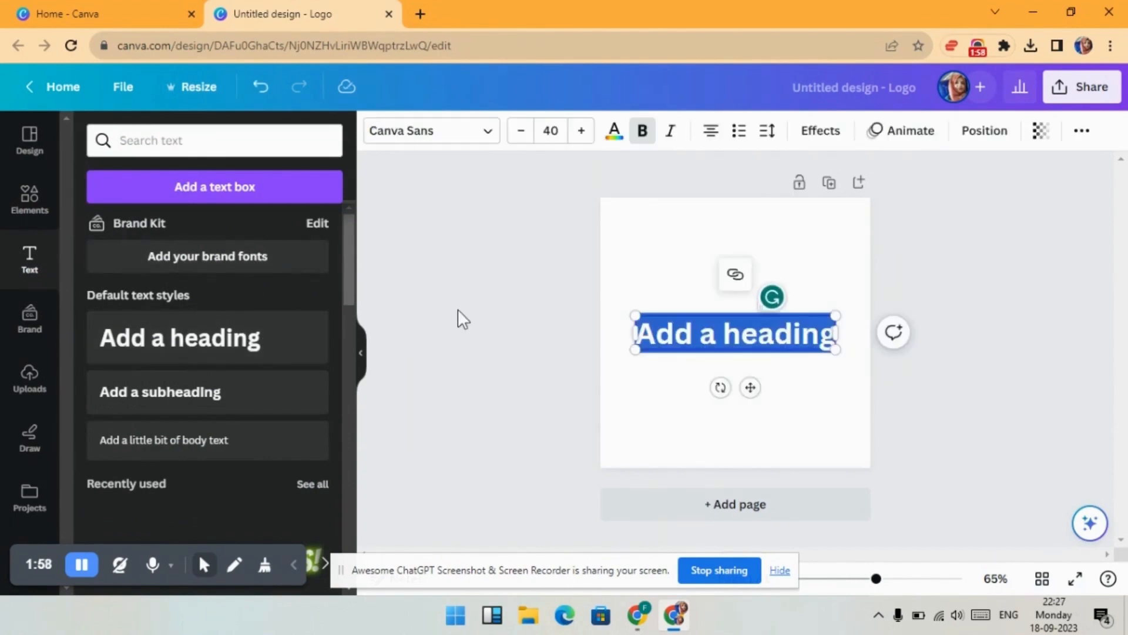
type("mark")
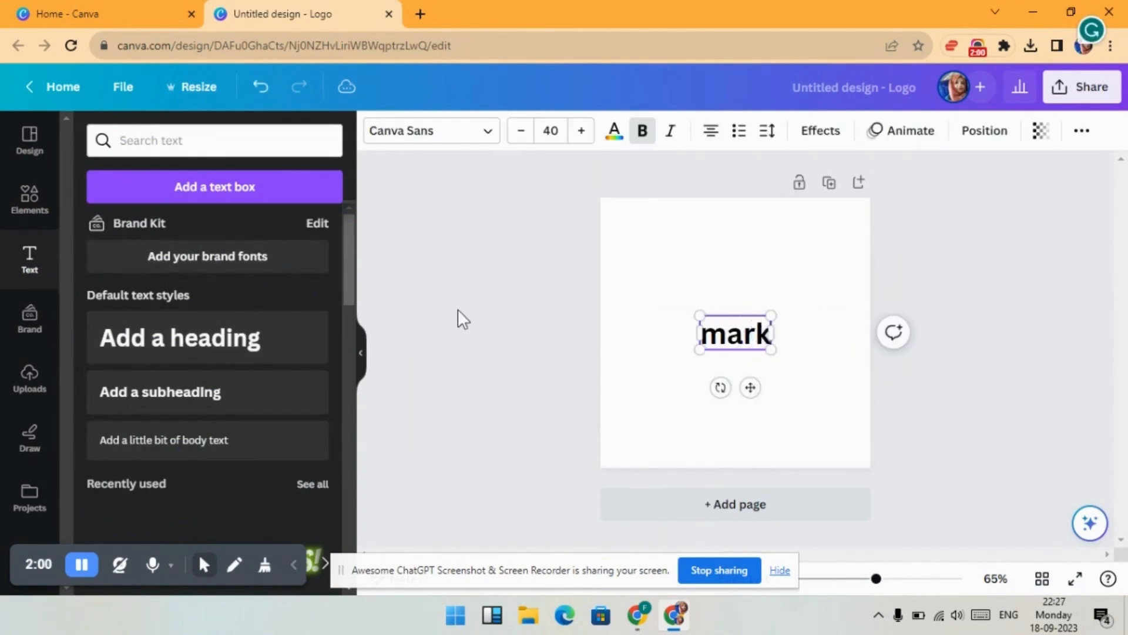
type("et ma")
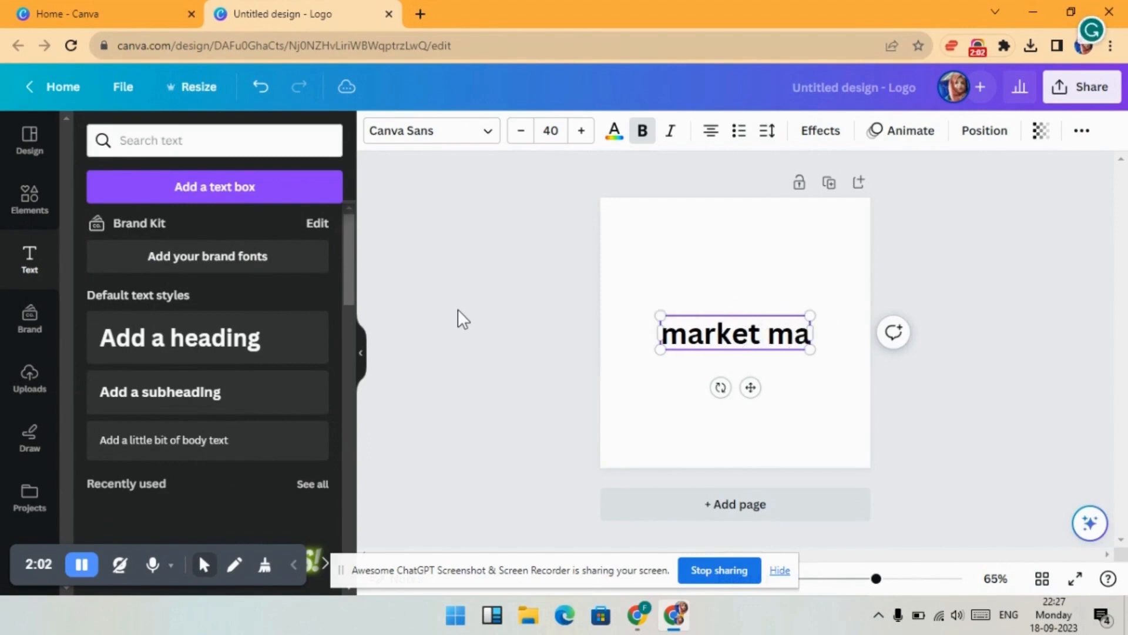
type("gnet pr")
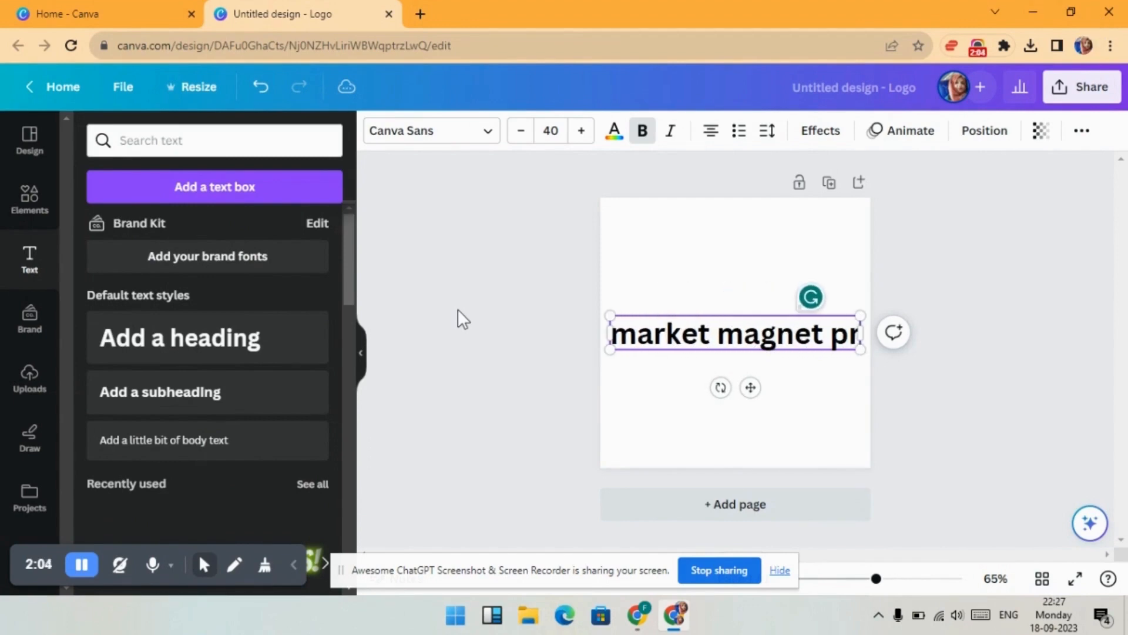
type("o")
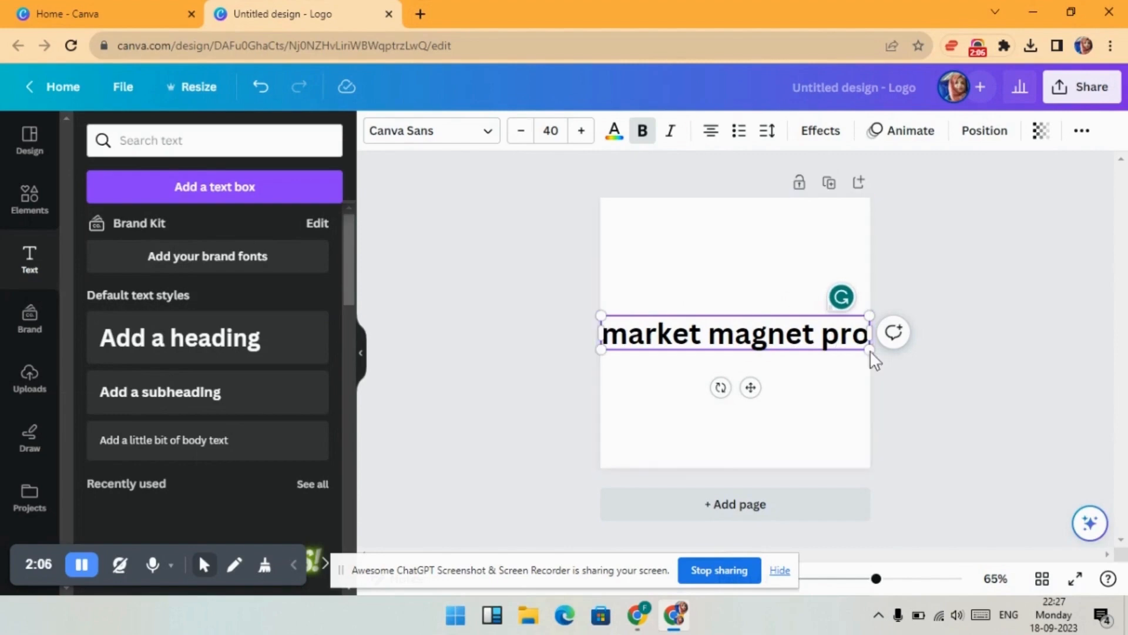
Shrink the "market magnet pro" heading to a font size of about 26.6 and center it slightly below the page's middle.
left_click_drag(869, 349, 777, 326)
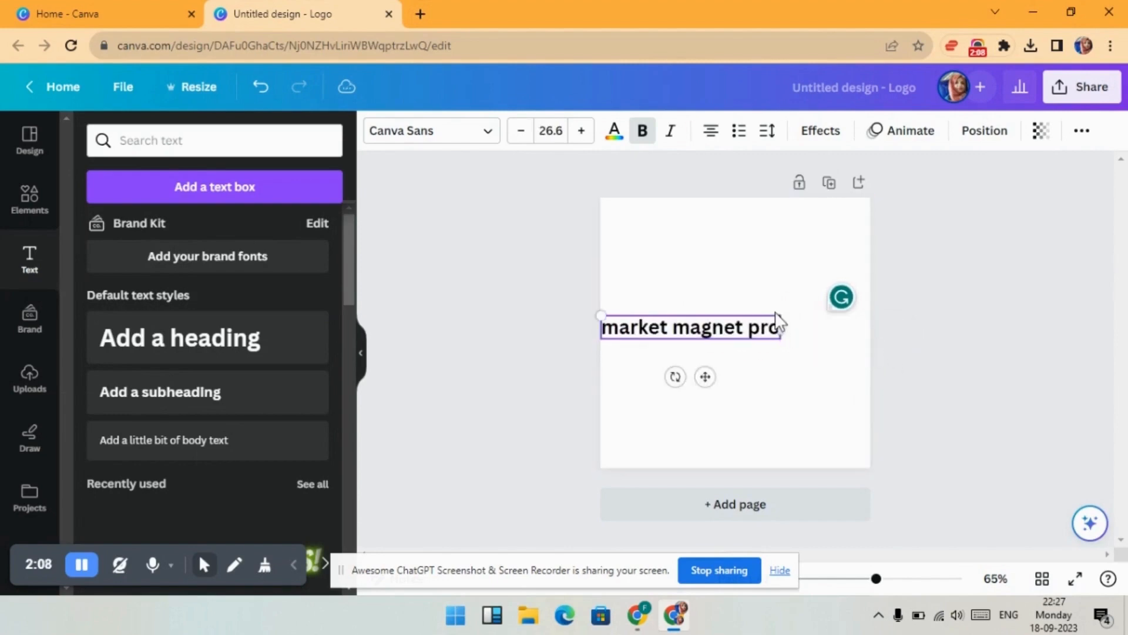
left_click_drag(703, 324, 749, 362)
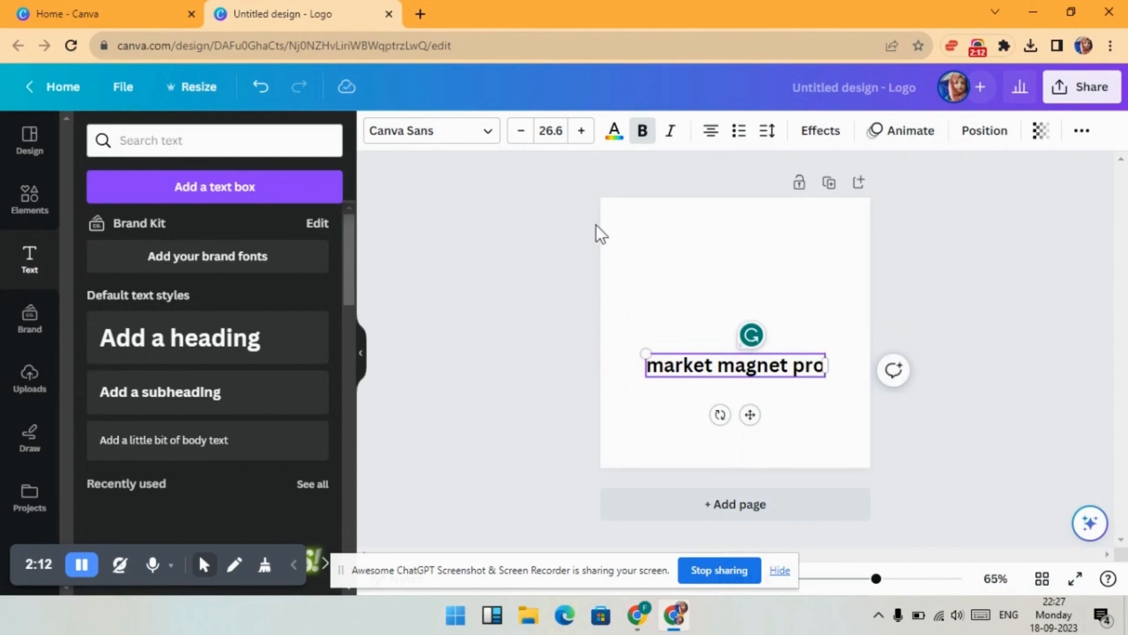
Search the design elements for "m designs".
left_click(30, 199)
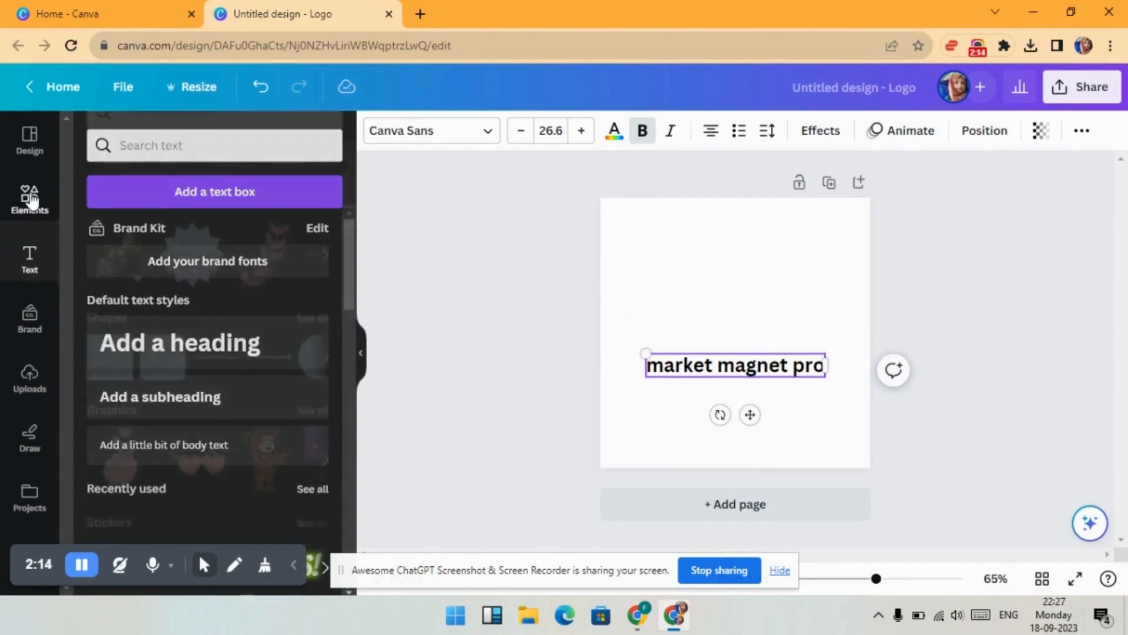
left_click(219, 139)
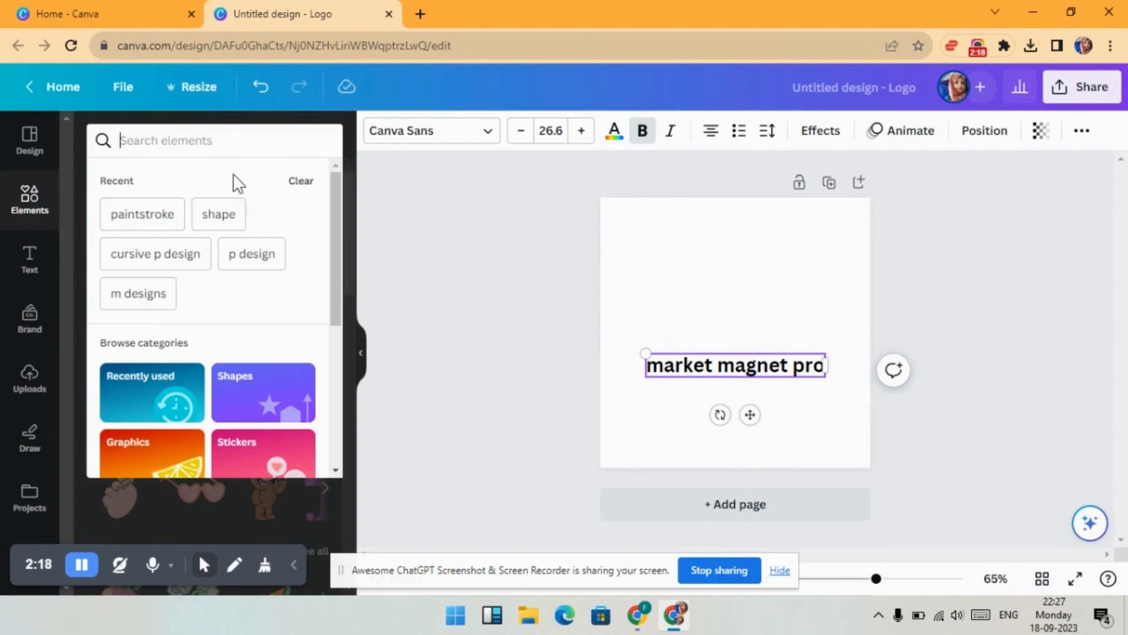
type("m")
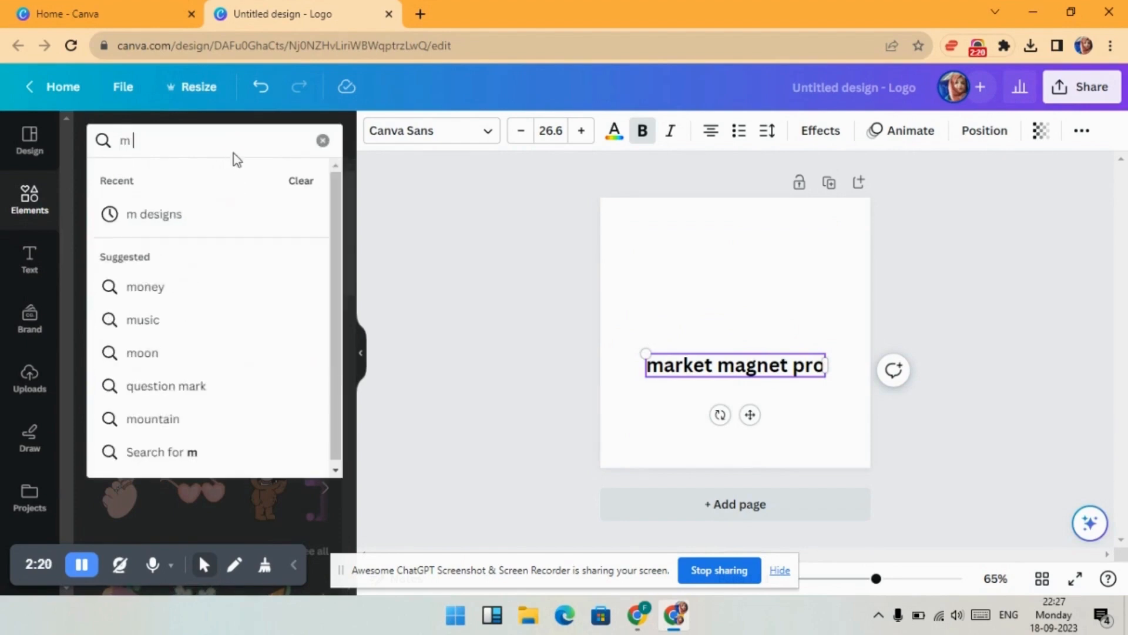
left_click(182, 216)
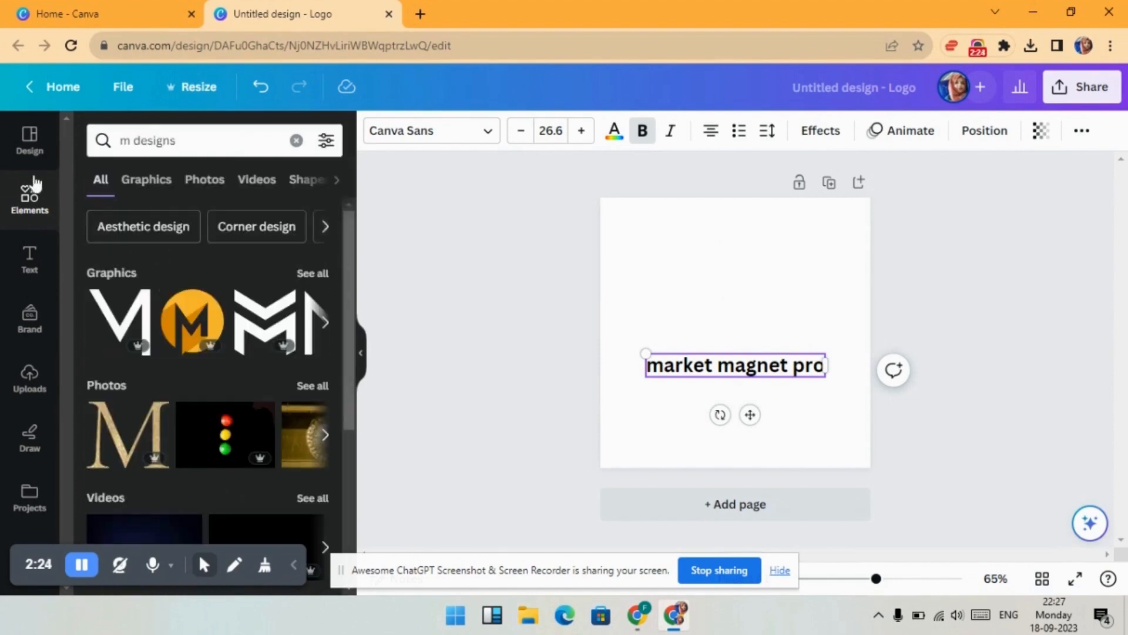
Add the cursive "mm" monogram graphic with a thin arc over the letters, placed above the "market magnet pro" heading.
left_click(151, 184)
left_click(202, 188)
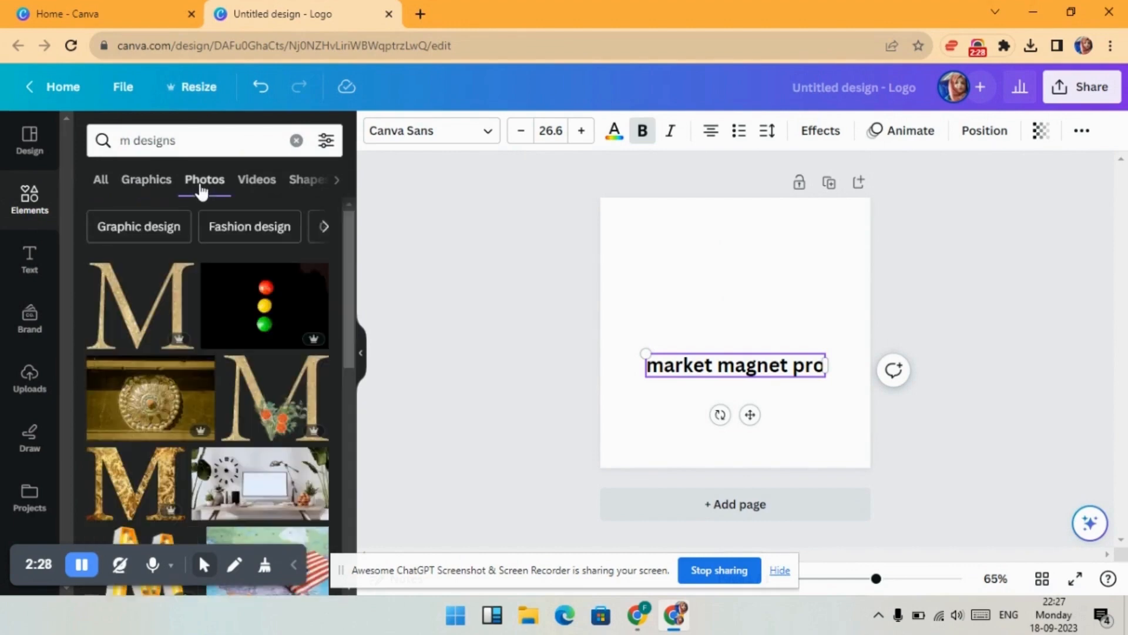
scroll(243, 351, "down", 4)
scroll(242, 351, "up", 4)
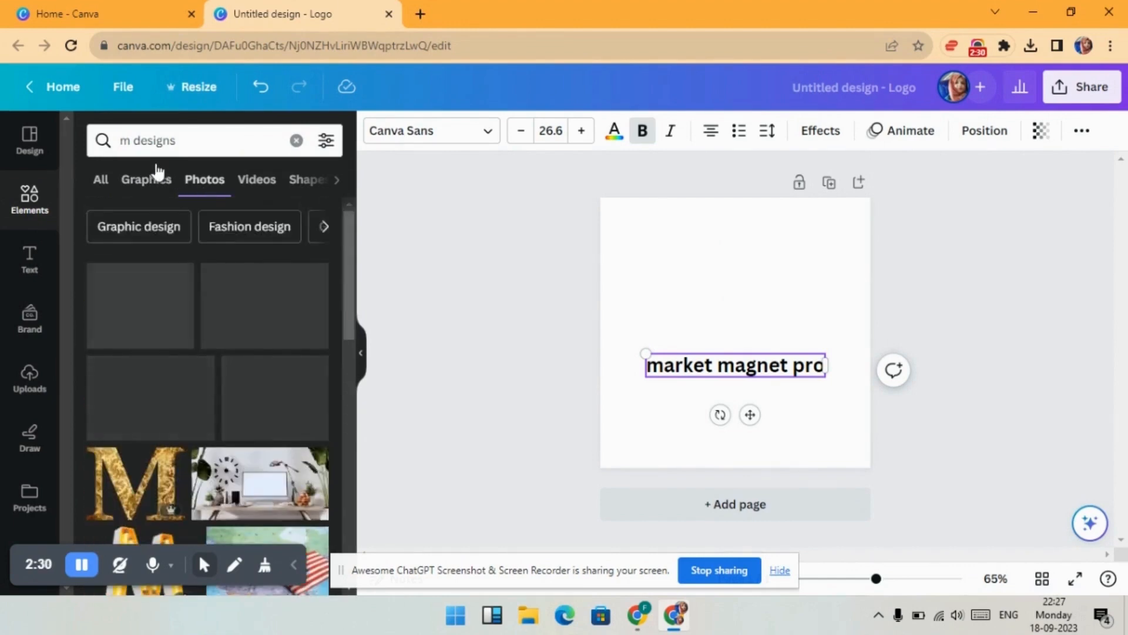
left_click(141, 184)
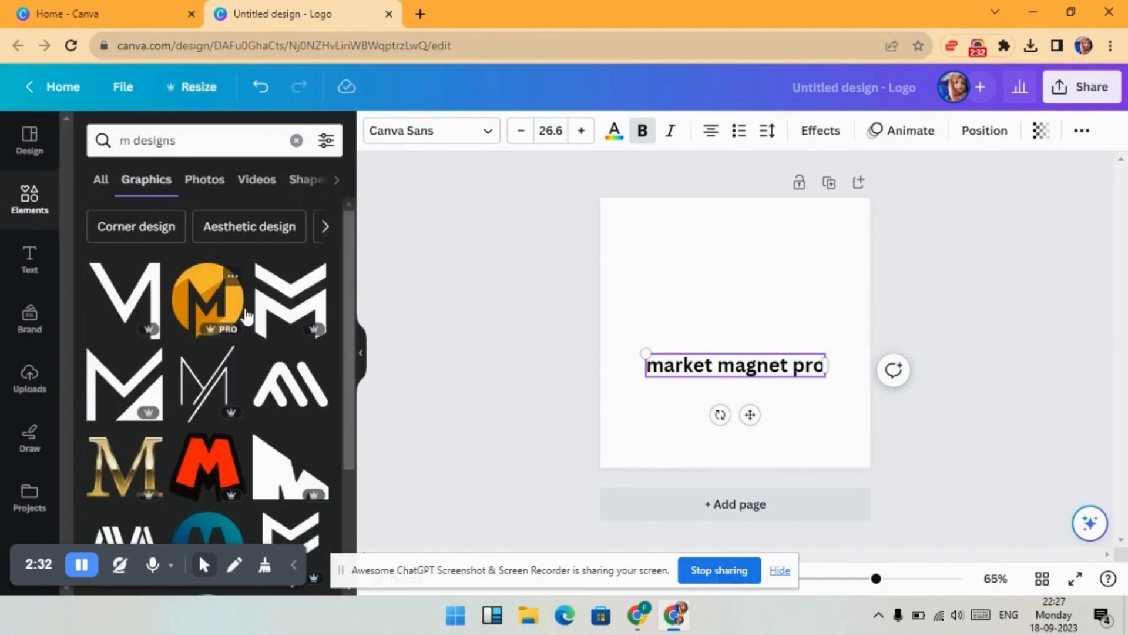
scroll(257, 310, "down", 2)
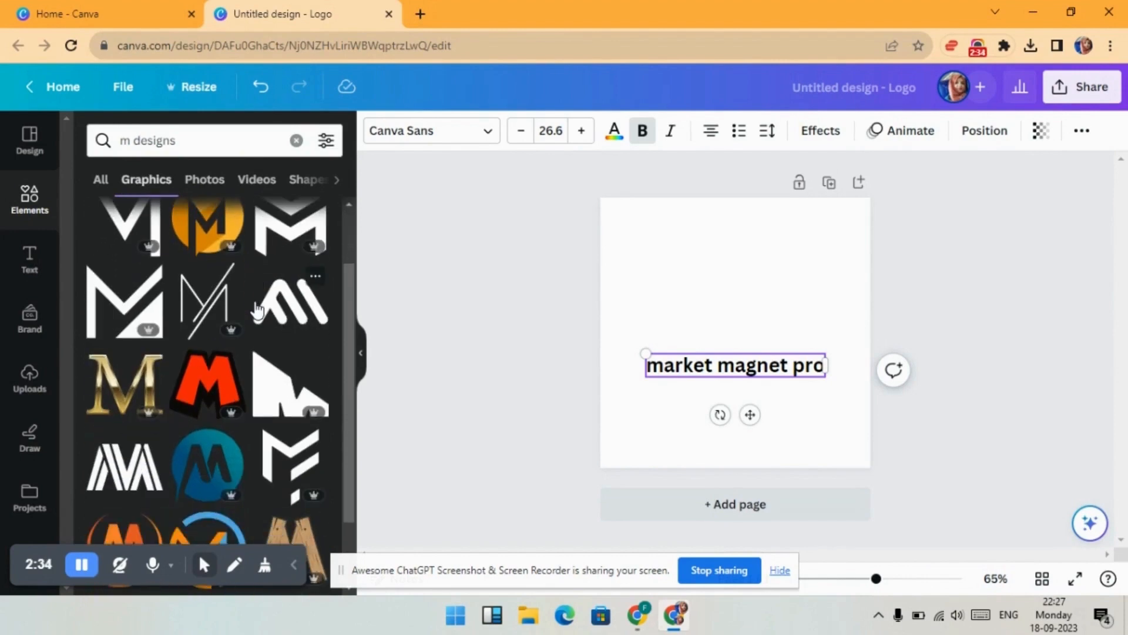
scroll(257, 310, "down", 10)
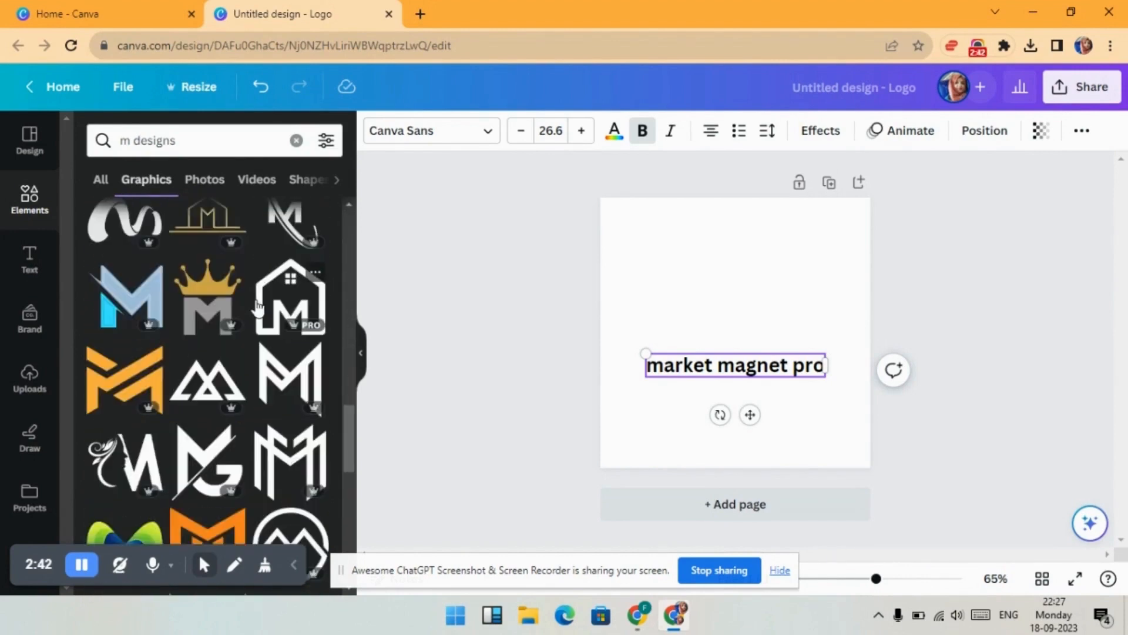
scroll(243, 253, "down", 2)
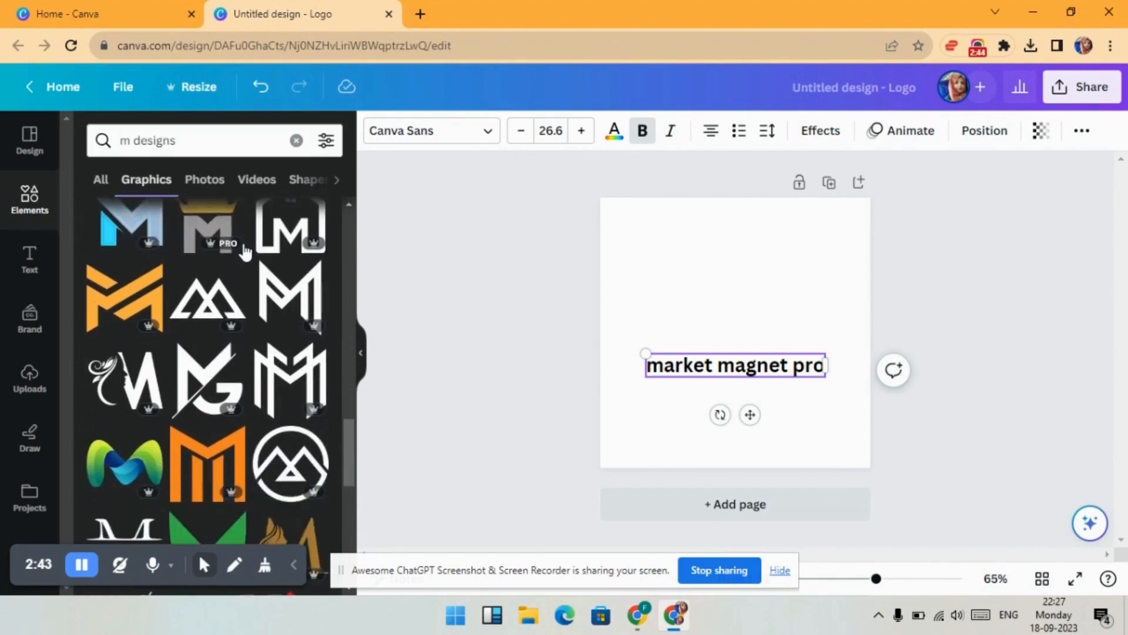
scroll(244, 253, "down", 2)
scroll(246, 253, "down", 5)
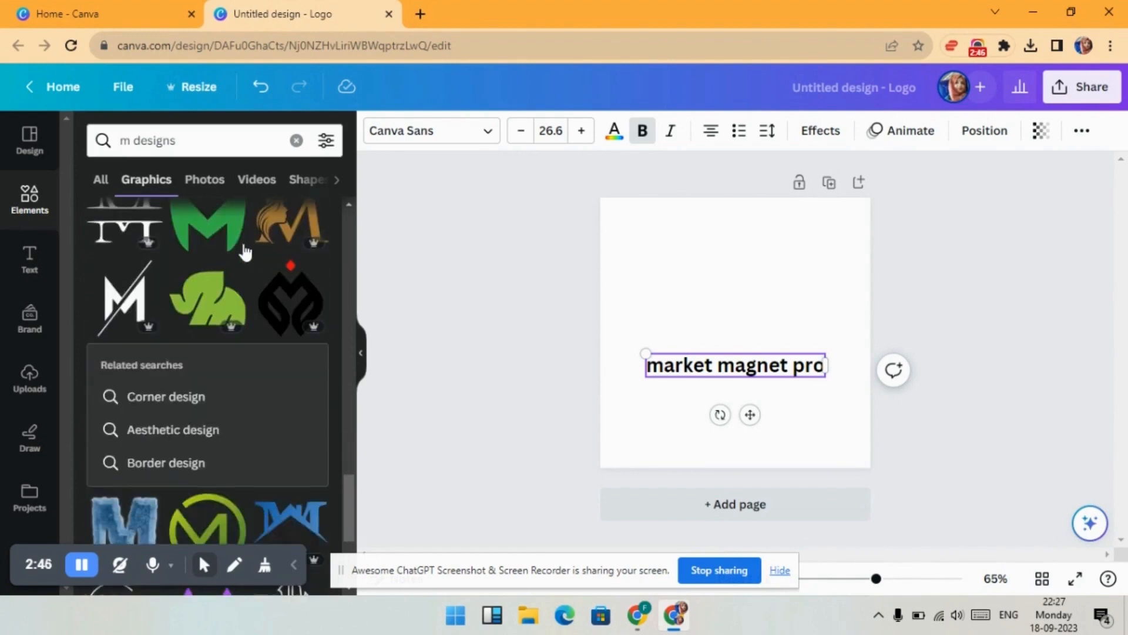
scroll(245, 252, "down", 10)
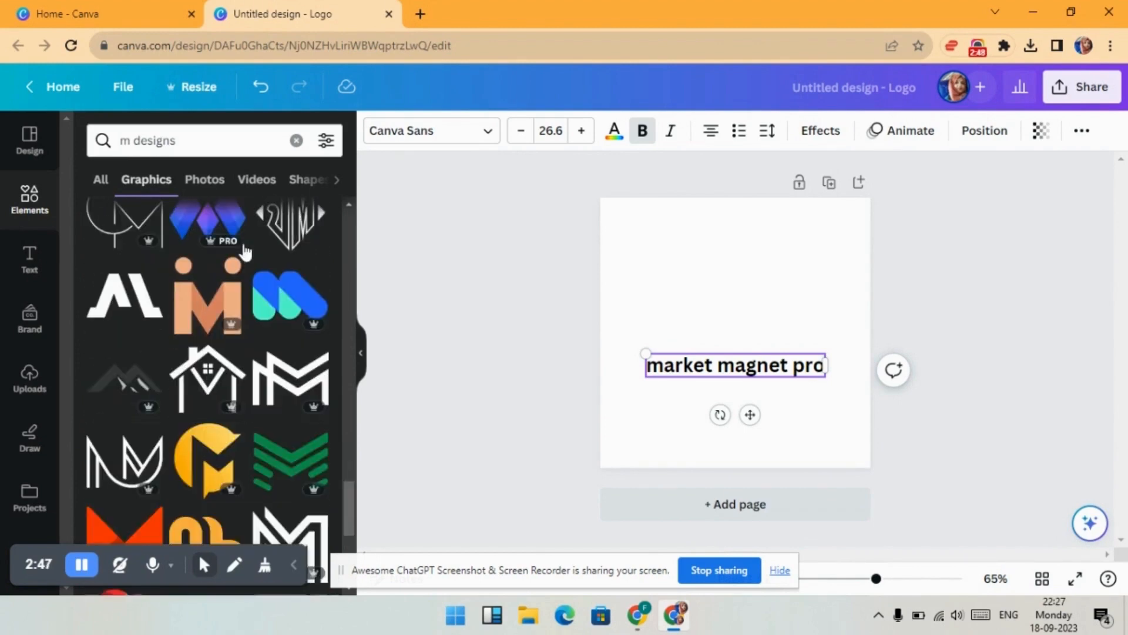
scroll(245, 252, "down", 4)
scroll(246, 252, "down", 1)
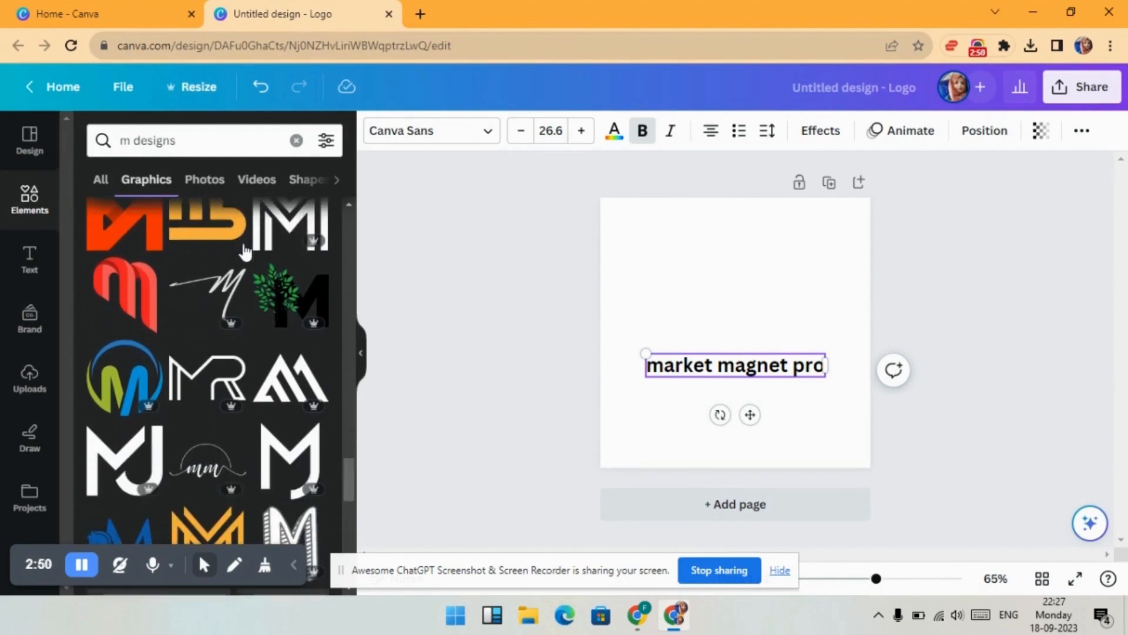
scroll(245, 252, "down", 2)
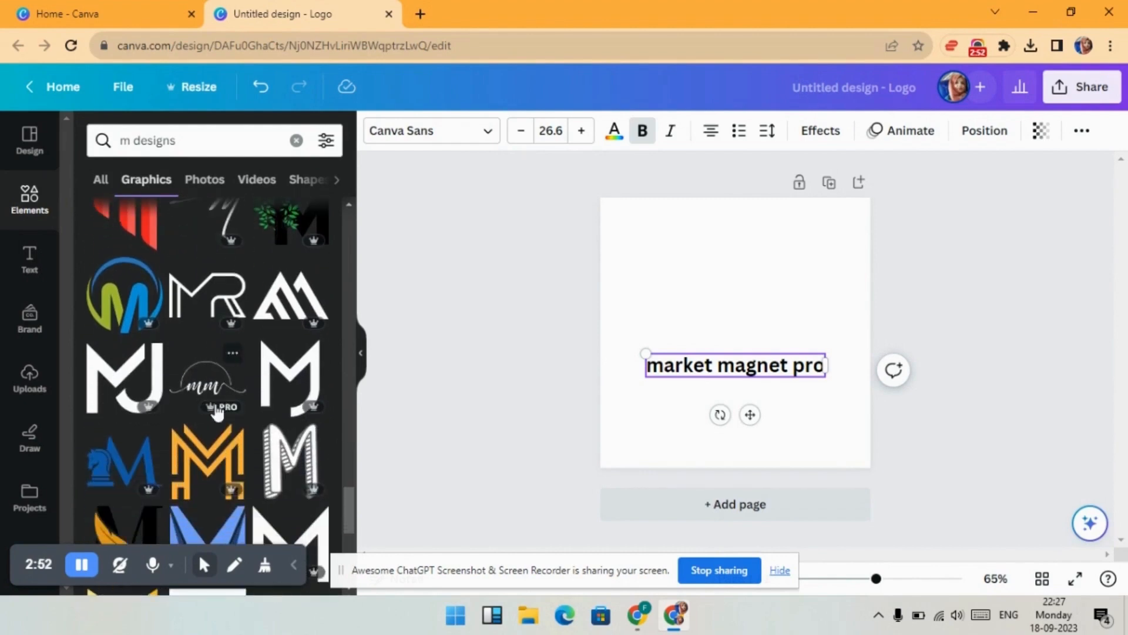
left_click(214, 389)
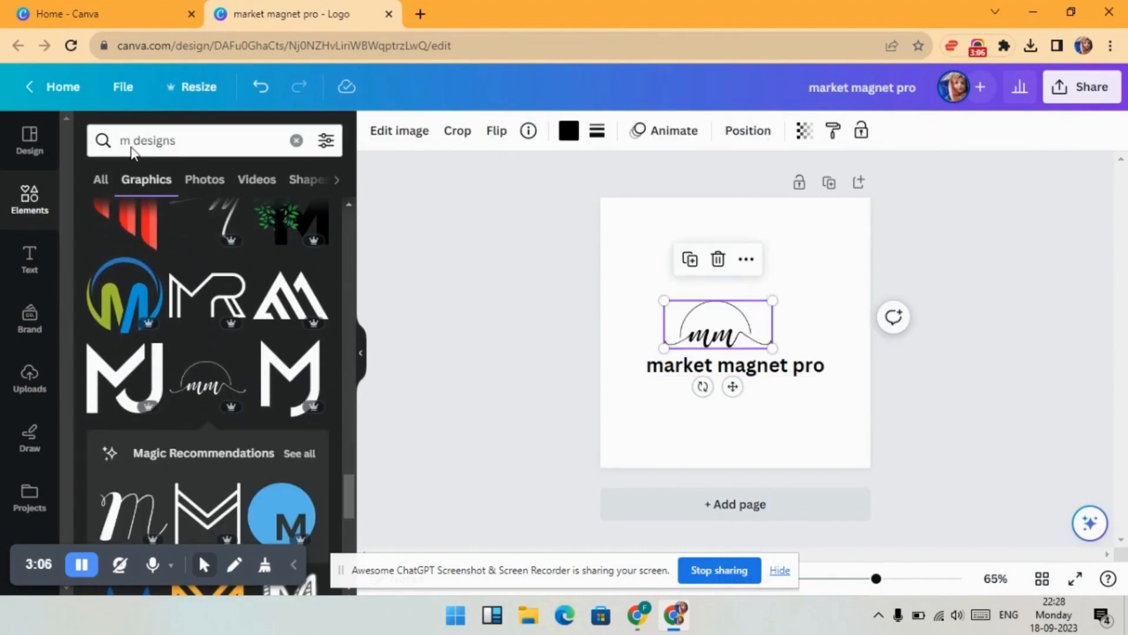
Search the graphics elements for "cursive p designs".
left_click(134, 151)
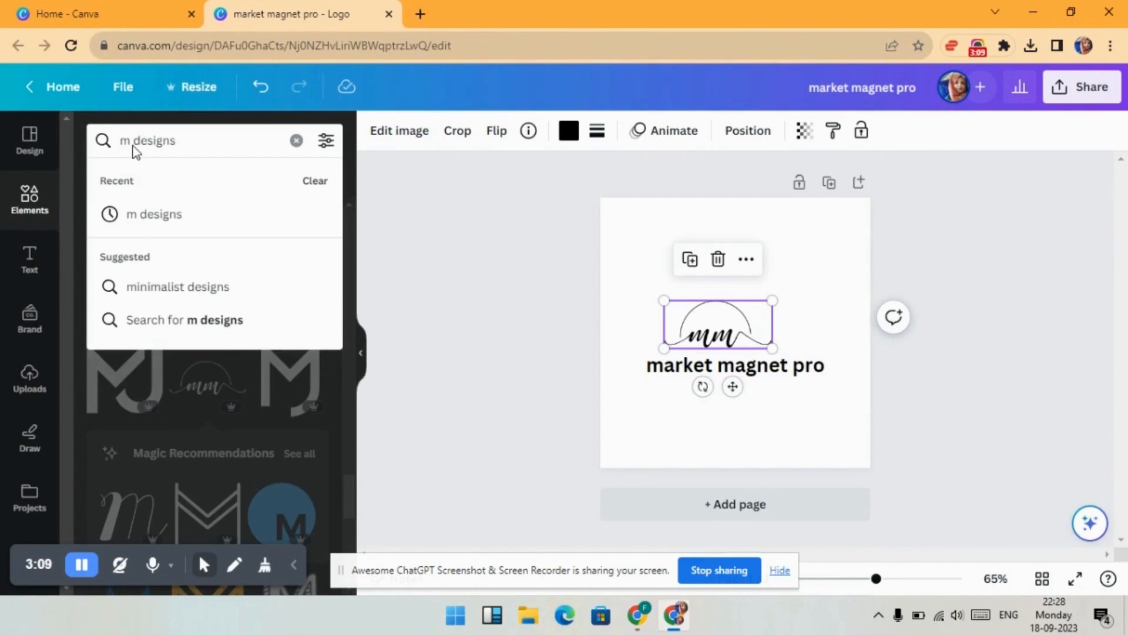
key("BackSpace")
key("BackSpace")
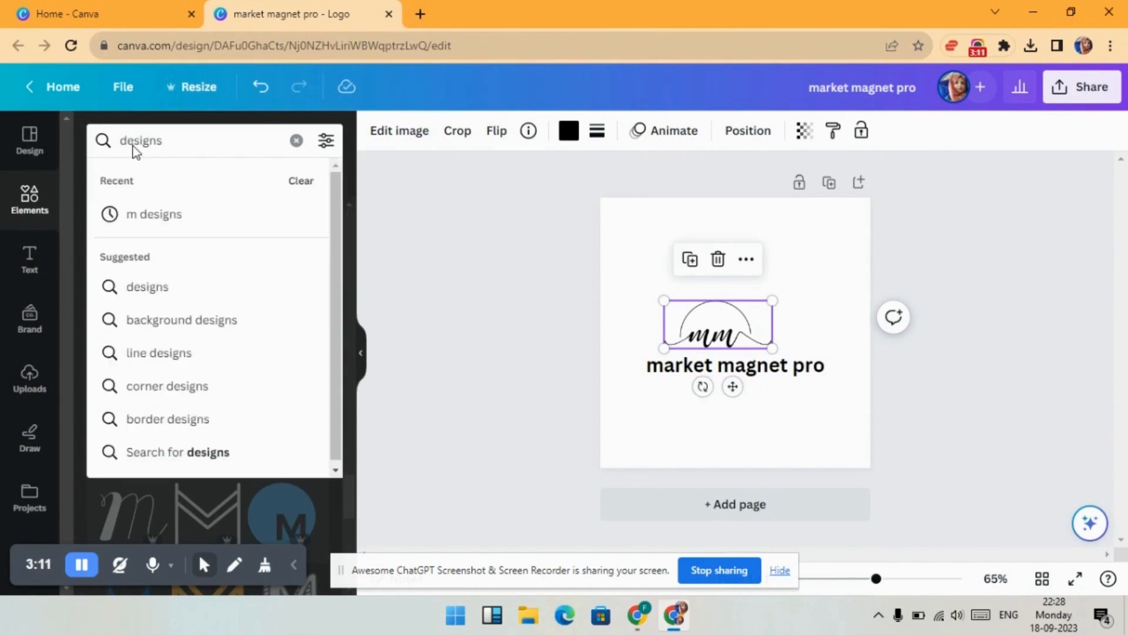
type("cursi")
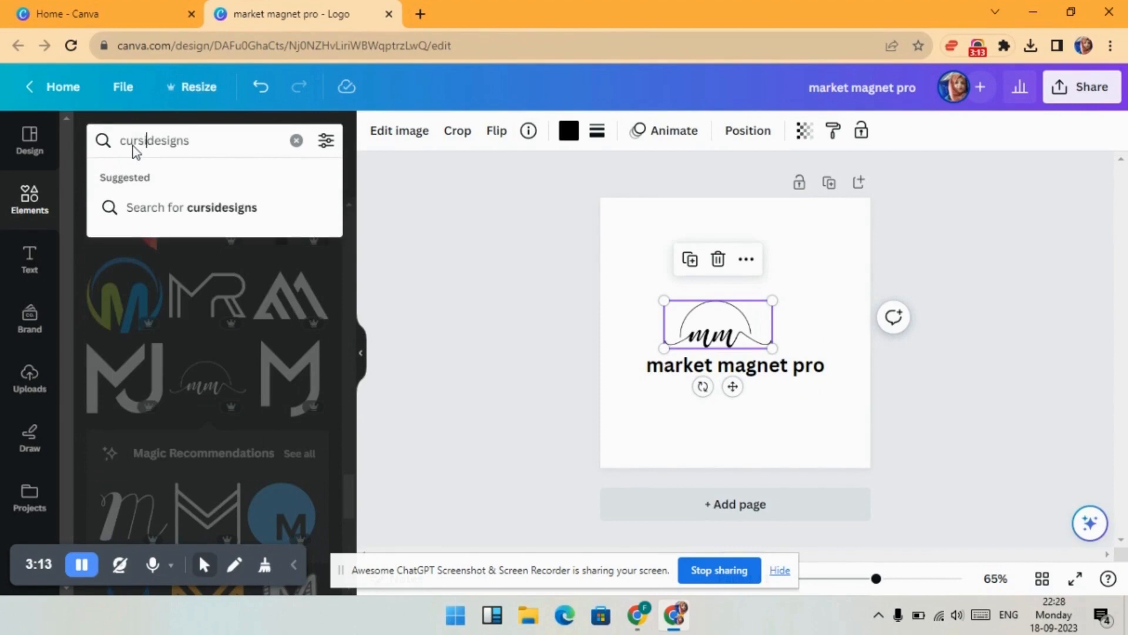
type("ve ")
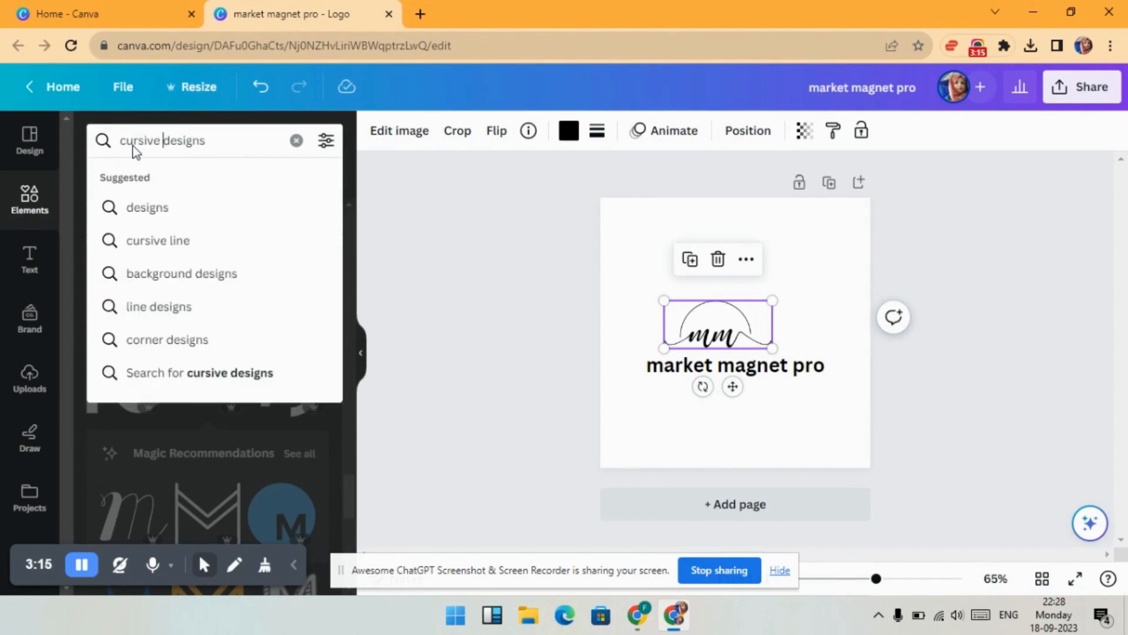
type("p")
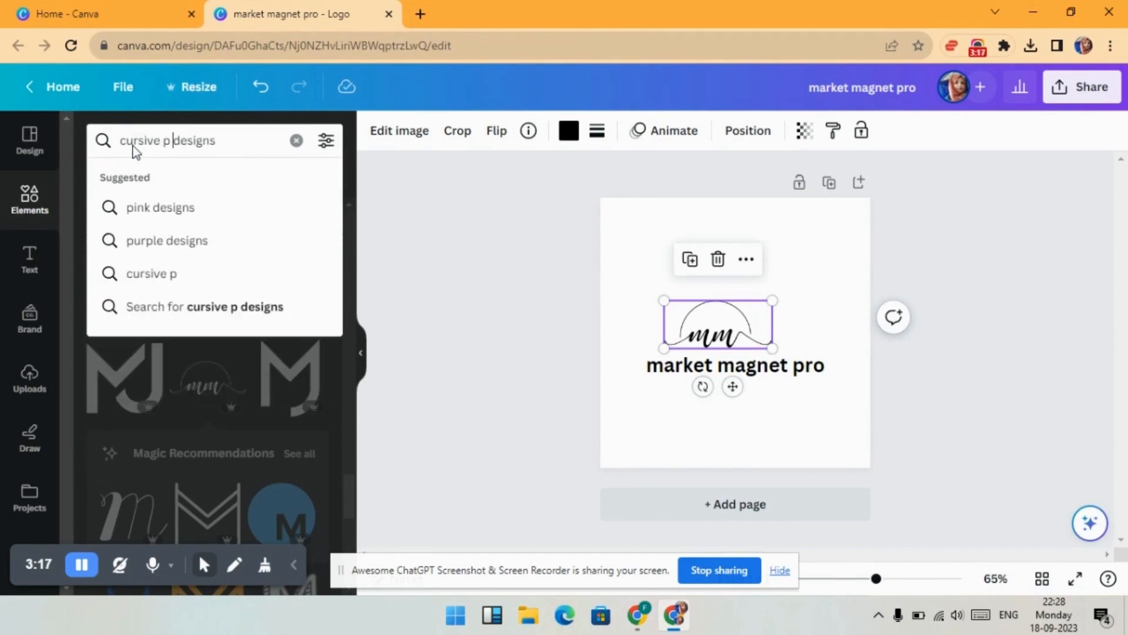
key("Return")
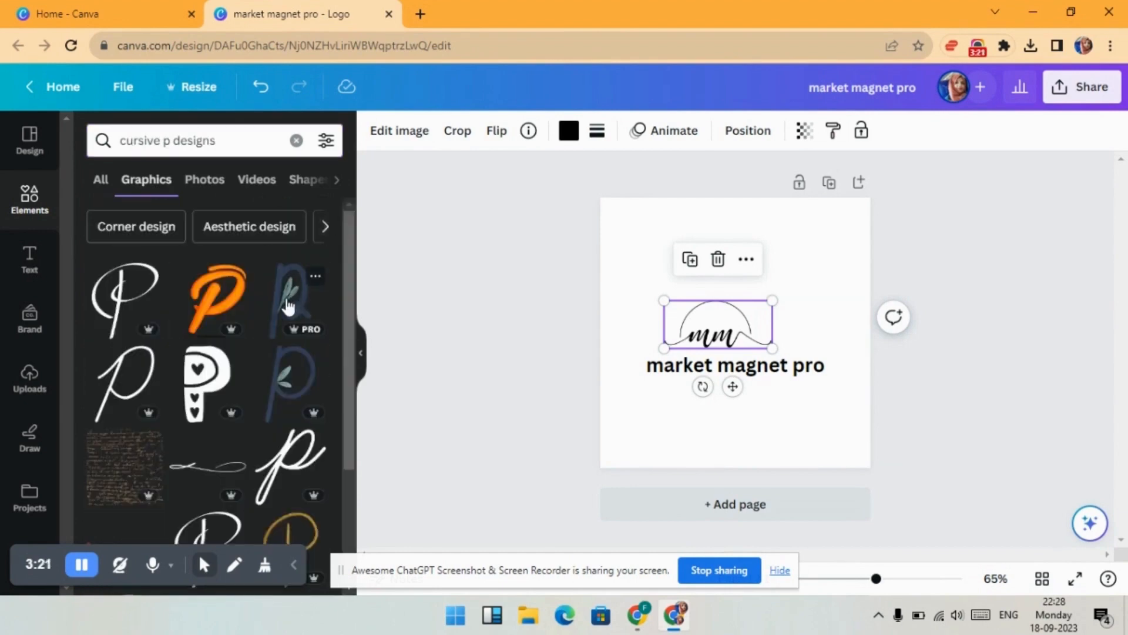
Add the thin cursive "P" graphic, shrink it to the height of the "mm" lettering and place it right after the letters.
scroll(272, 318, "down", 1)
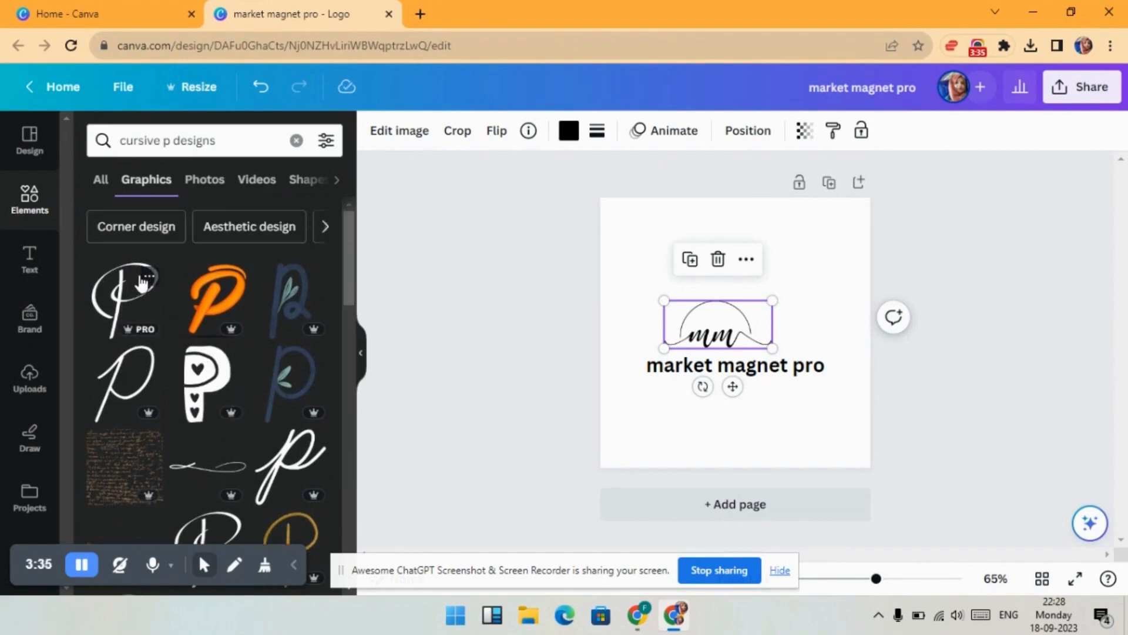
left_click(125, 290)
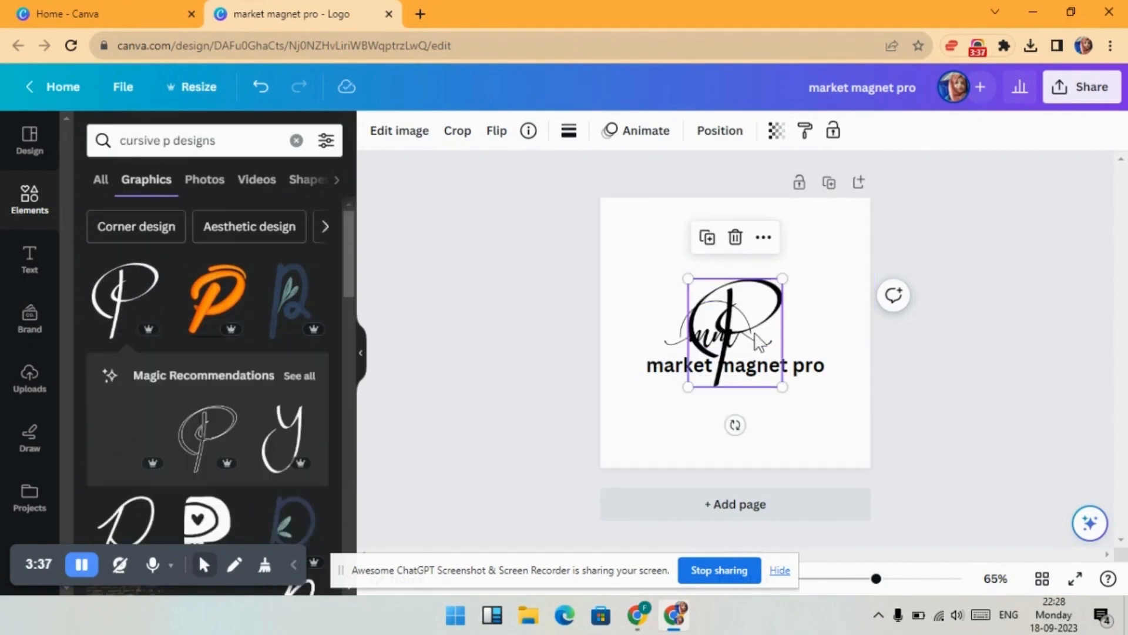
left_click_drag(783, 385, 752, 345)
left_click(943, 383)
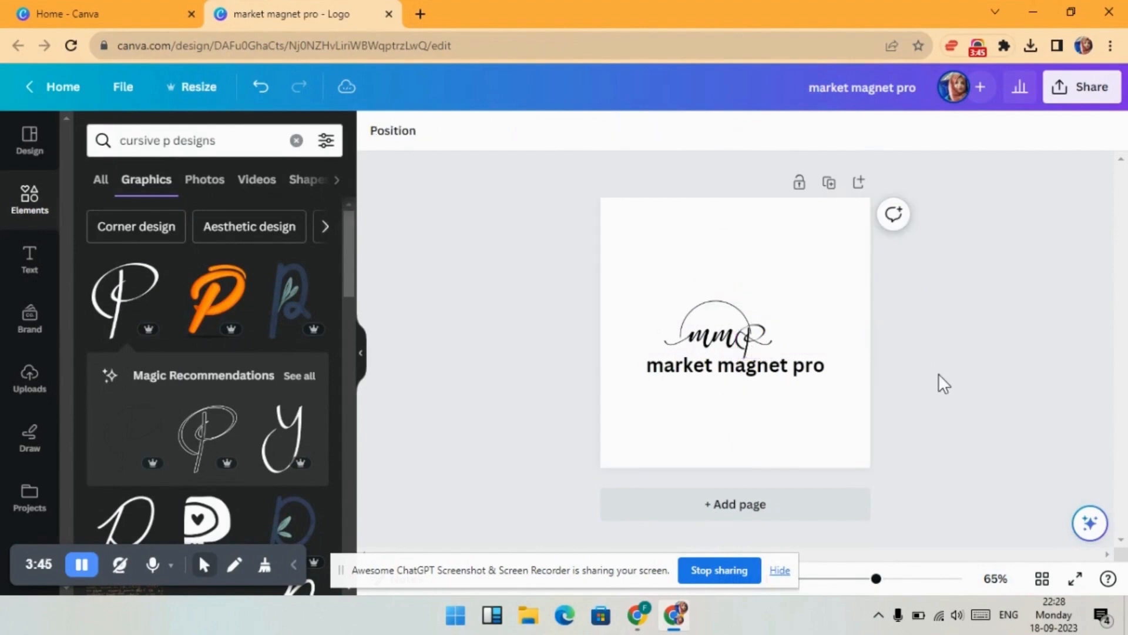
left_click(756, 350)
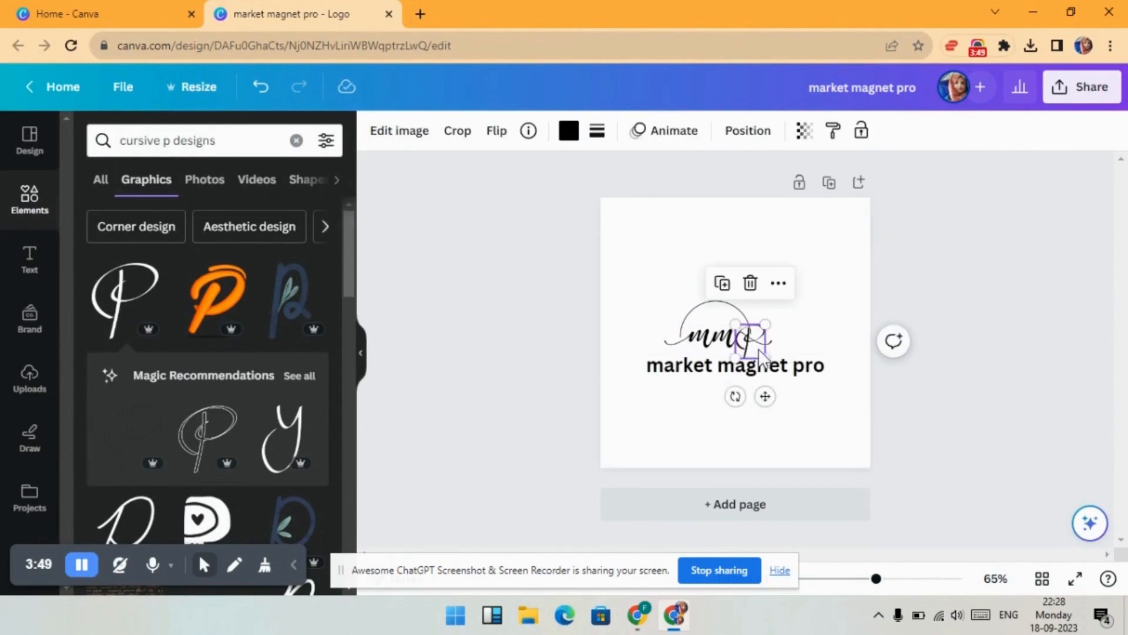
left_click_drag(766, 357, 757, 365)
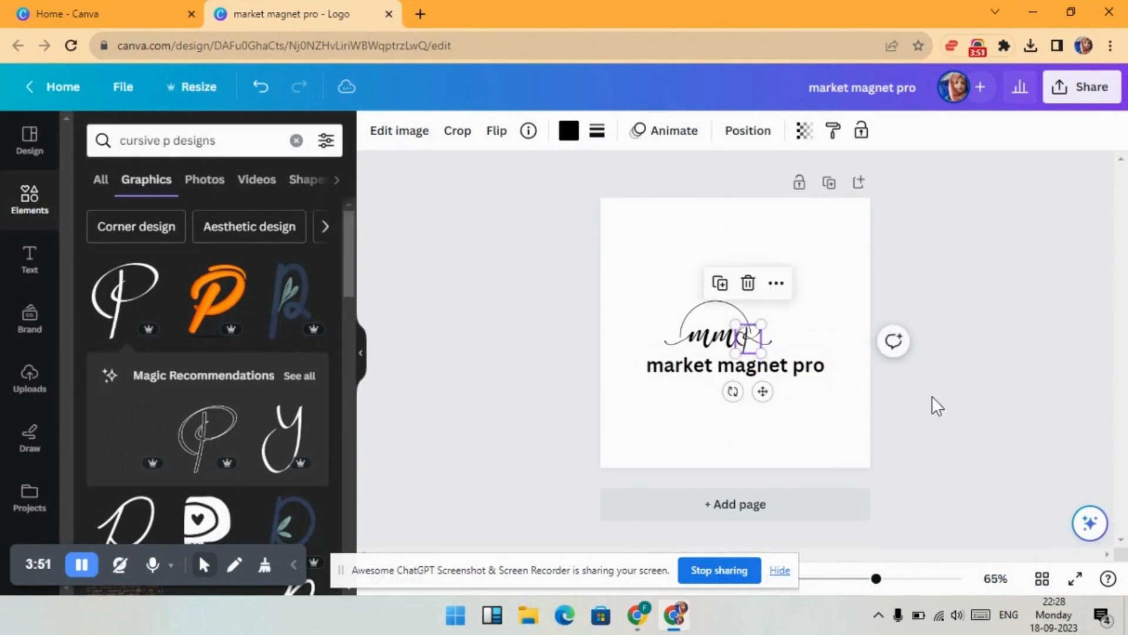
left_click(935, 405)
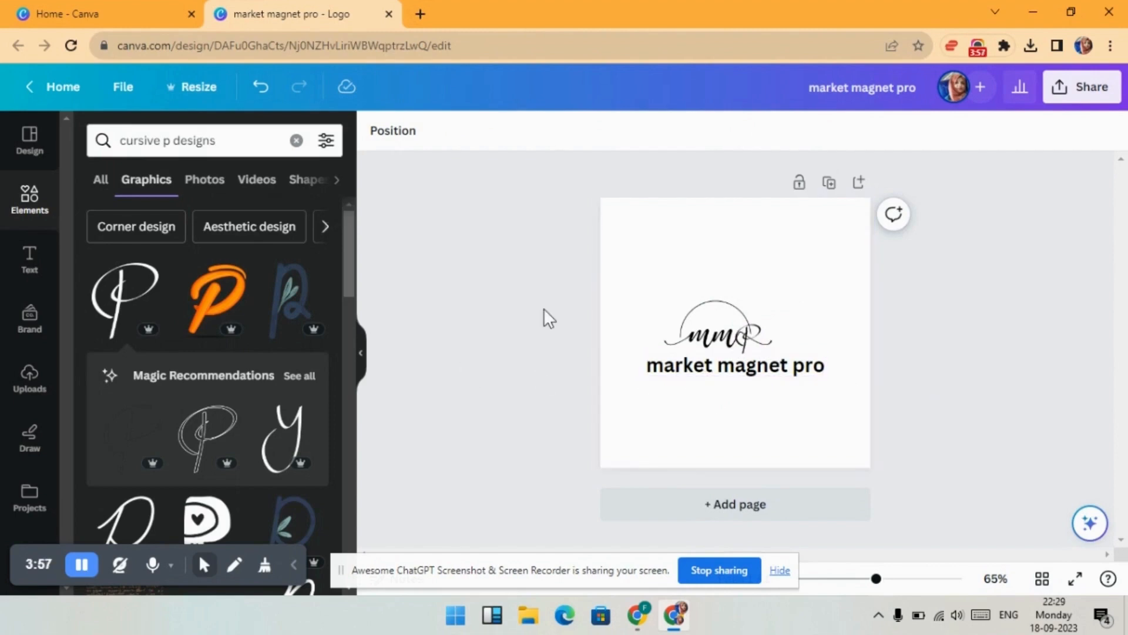
Add the symmetrical looped flourish divider and place it over the top of the arc above the monogram.
scroll(311, 352, "down", 6)
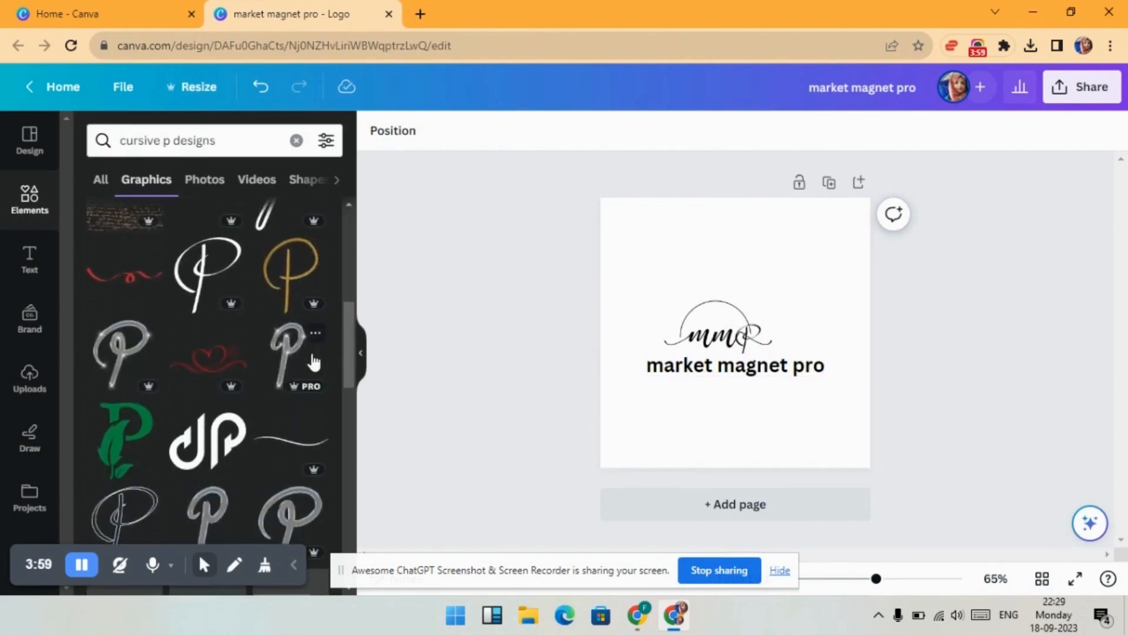
scroll(314, 363, "down", 3)
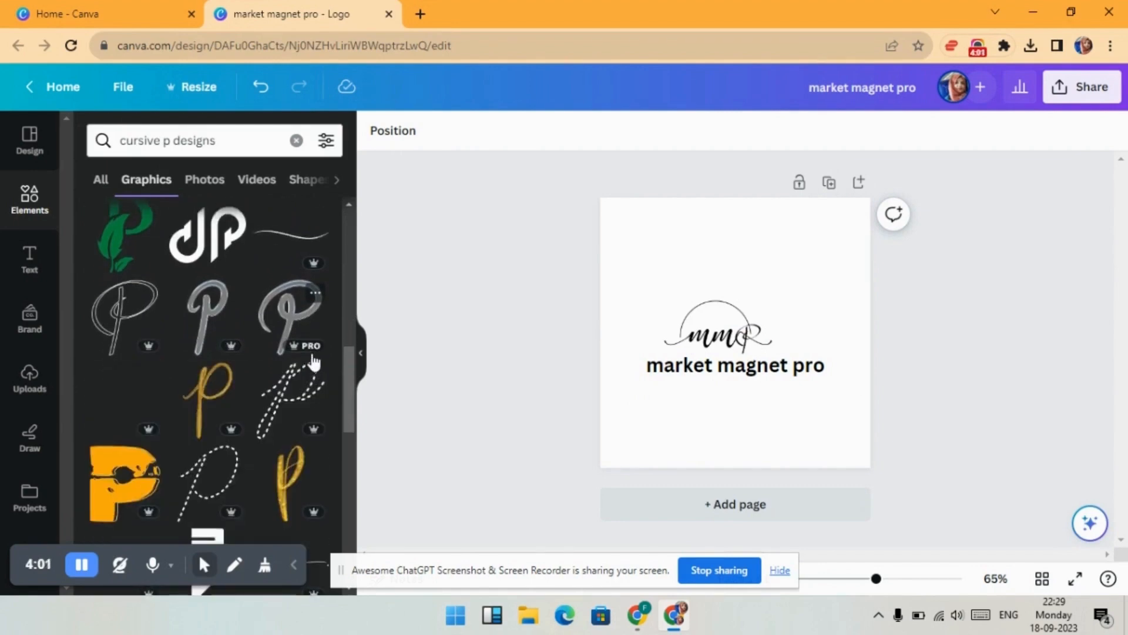
scroll(314, 363, "down", 4)
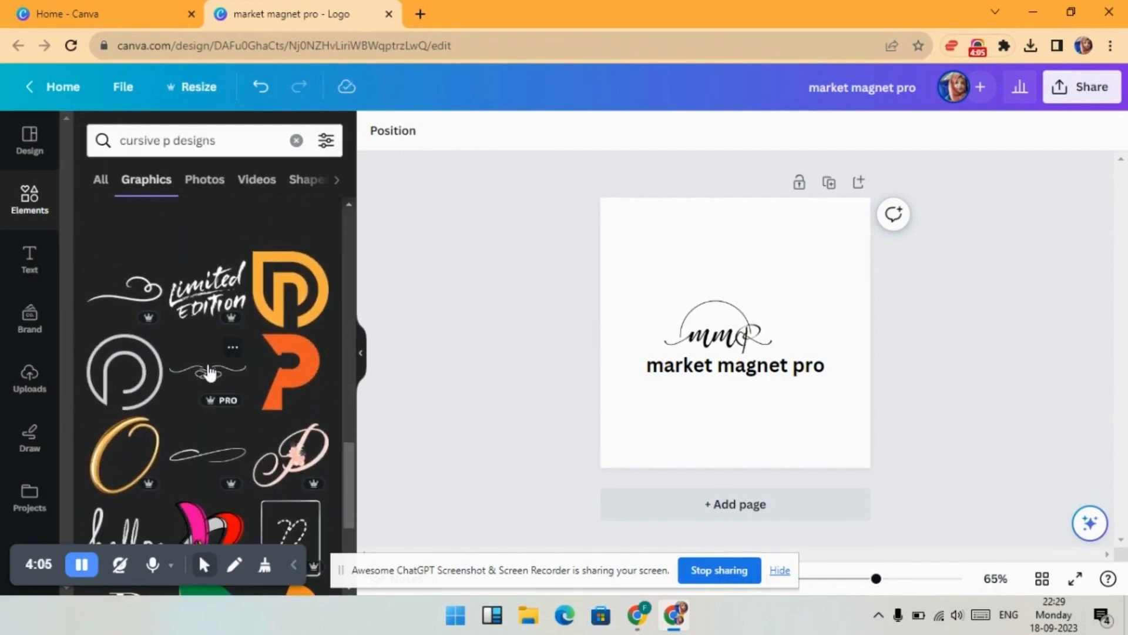
left_click(207, 371)
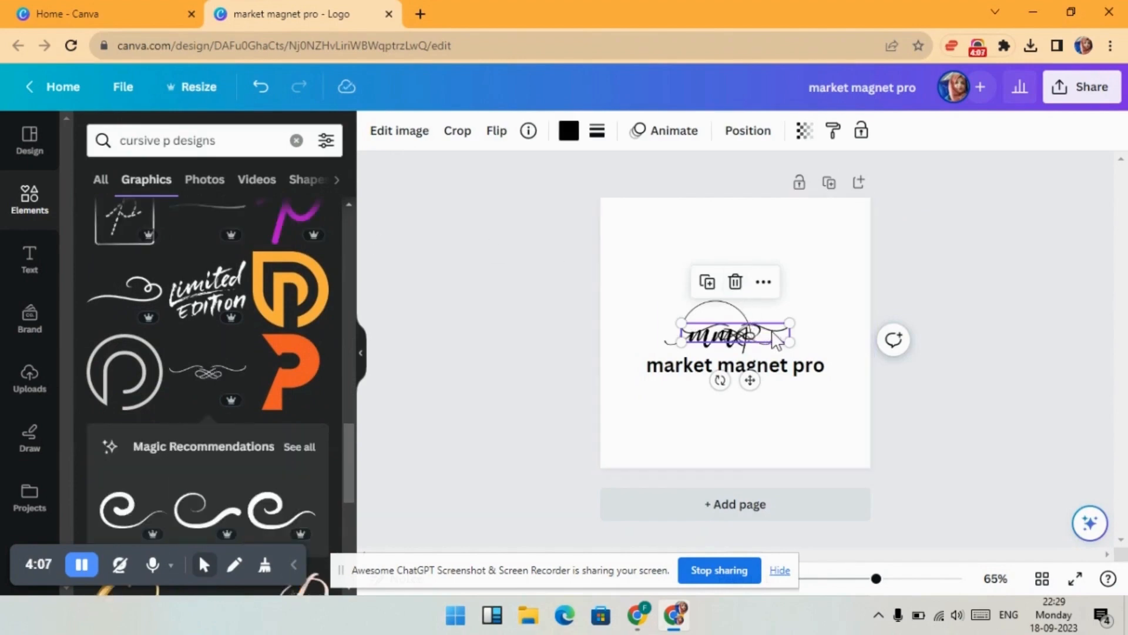
left_click_drag(776, 329, 757, 301)
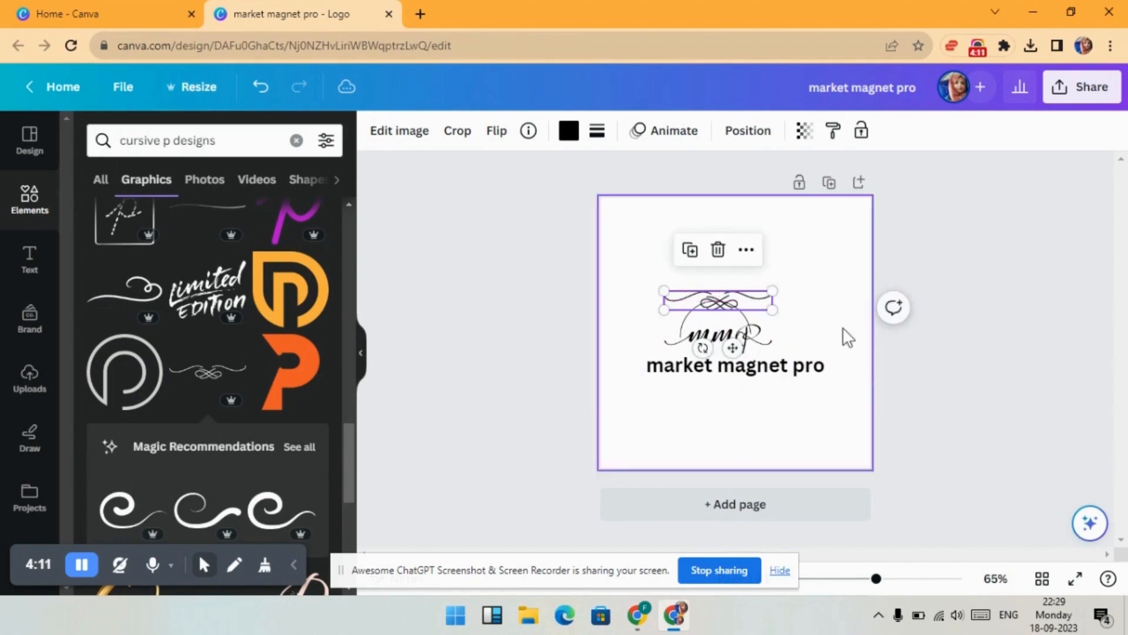
left_click(905, 389)
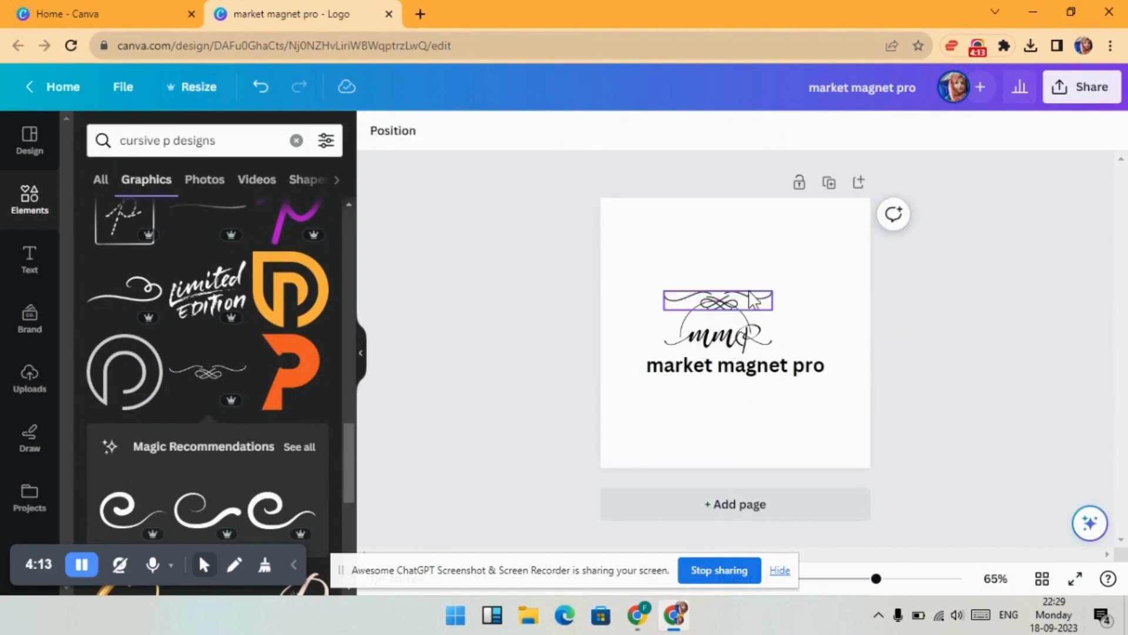
left_click(727, 305)
left_click_drag(727, 305, 730, 310)
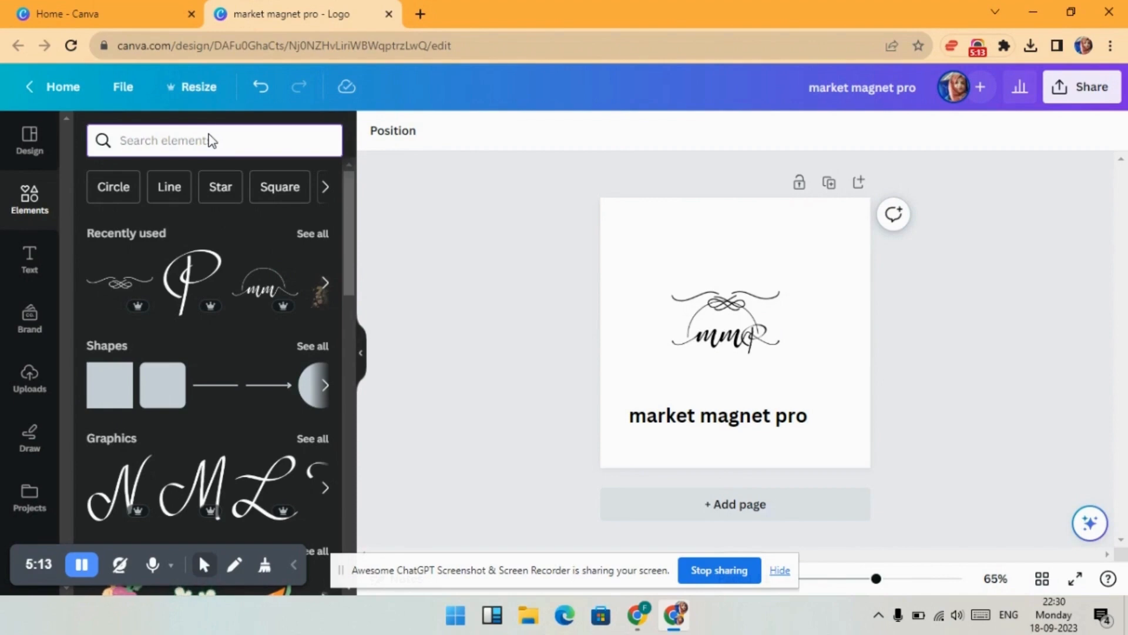
Search the elements for "paintstroke" and limit the results to graphics.
type("pain")
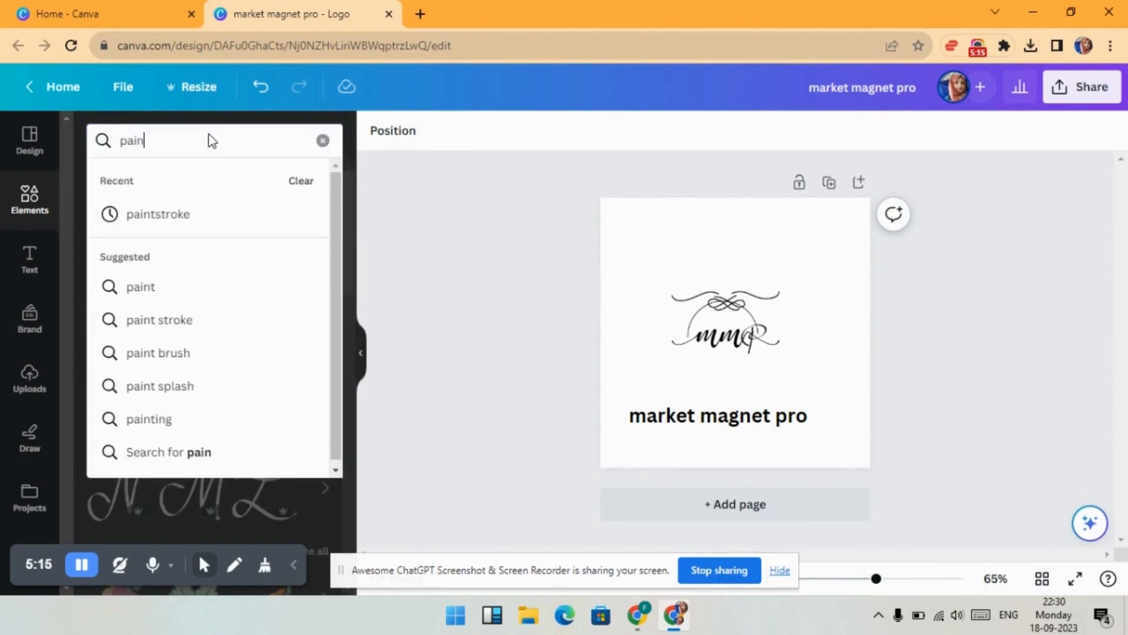
type("ts")
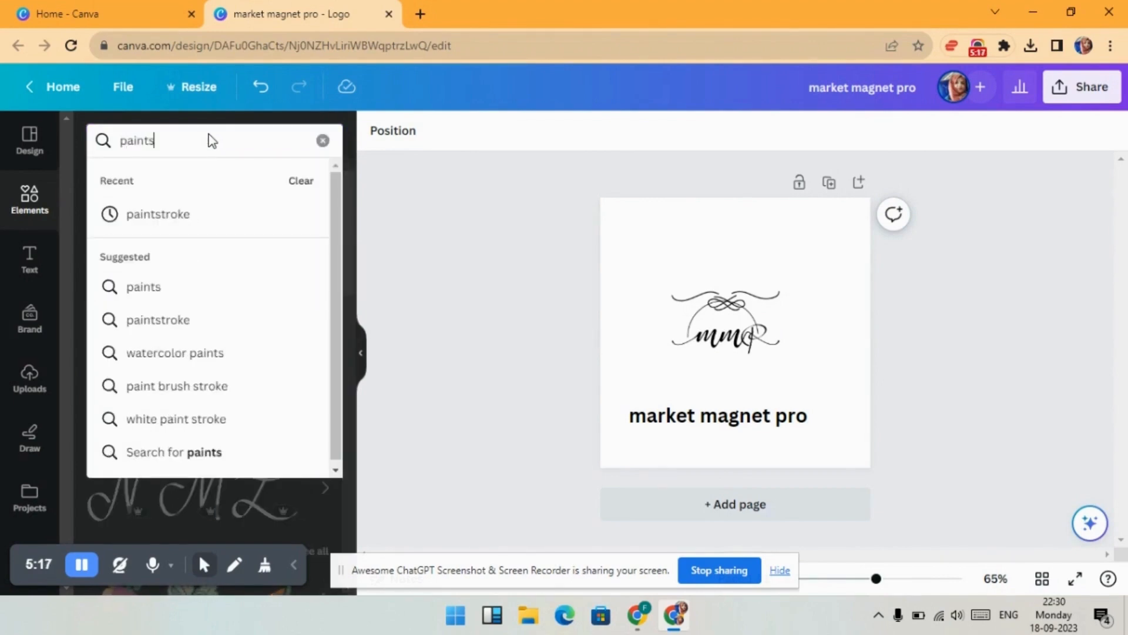
left_click(181, 214)
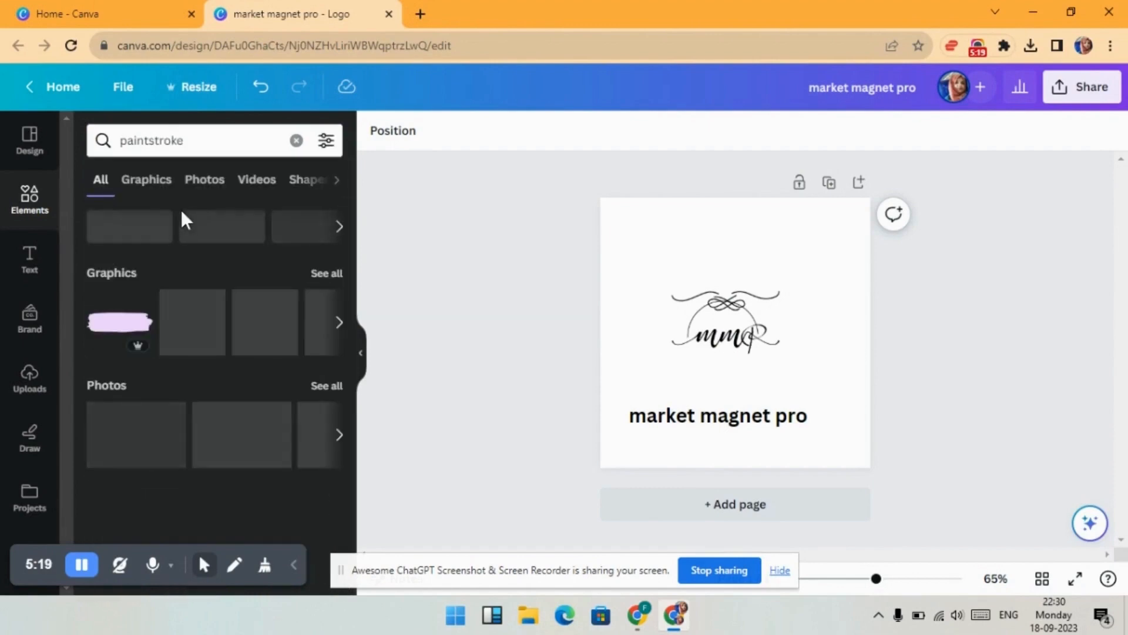
left_click(147, 180)
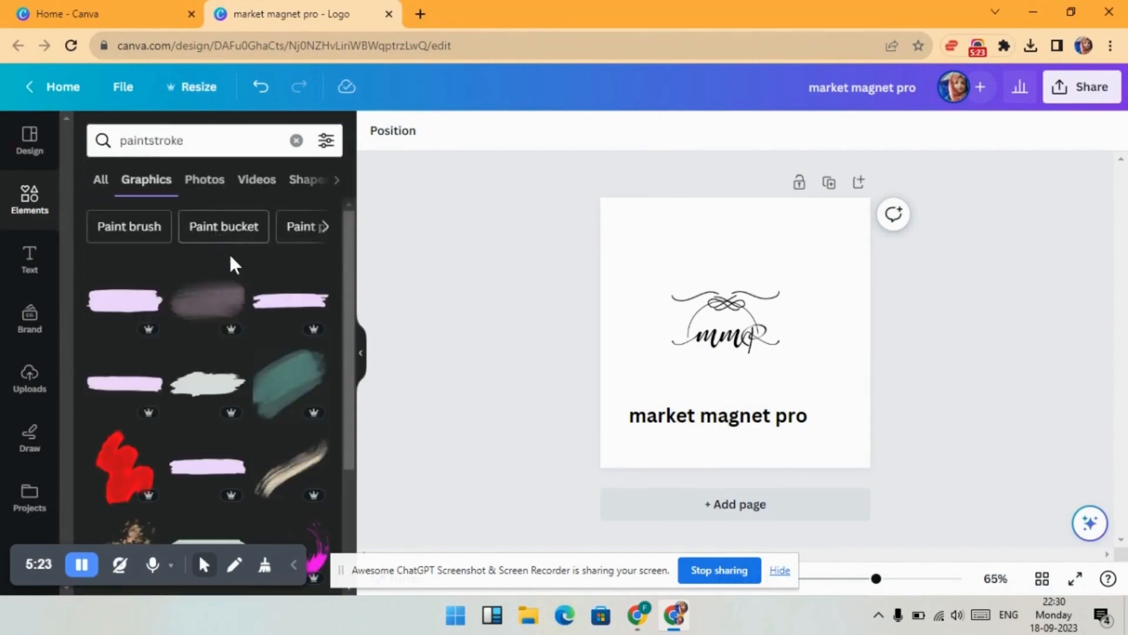
Add the speckled peach-and-gold paint splatter graphic behind the monogram, offset toward the page's upper left.
scroll(239, 290, "down", 4)
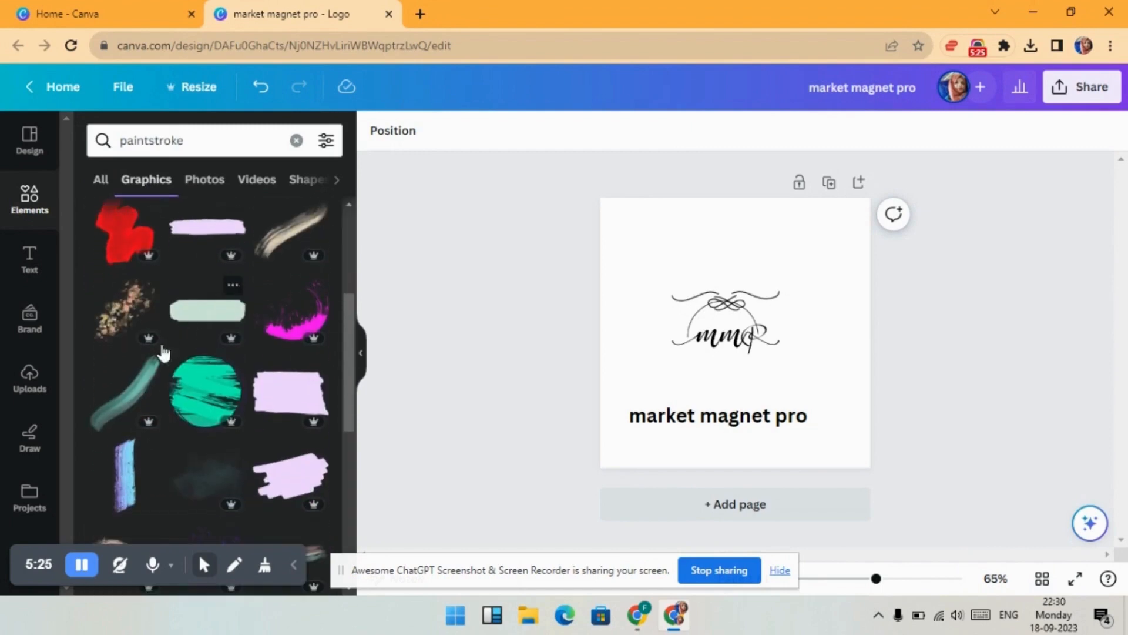
scroll(165, 359, "up", 1)
left_click(129, 404)
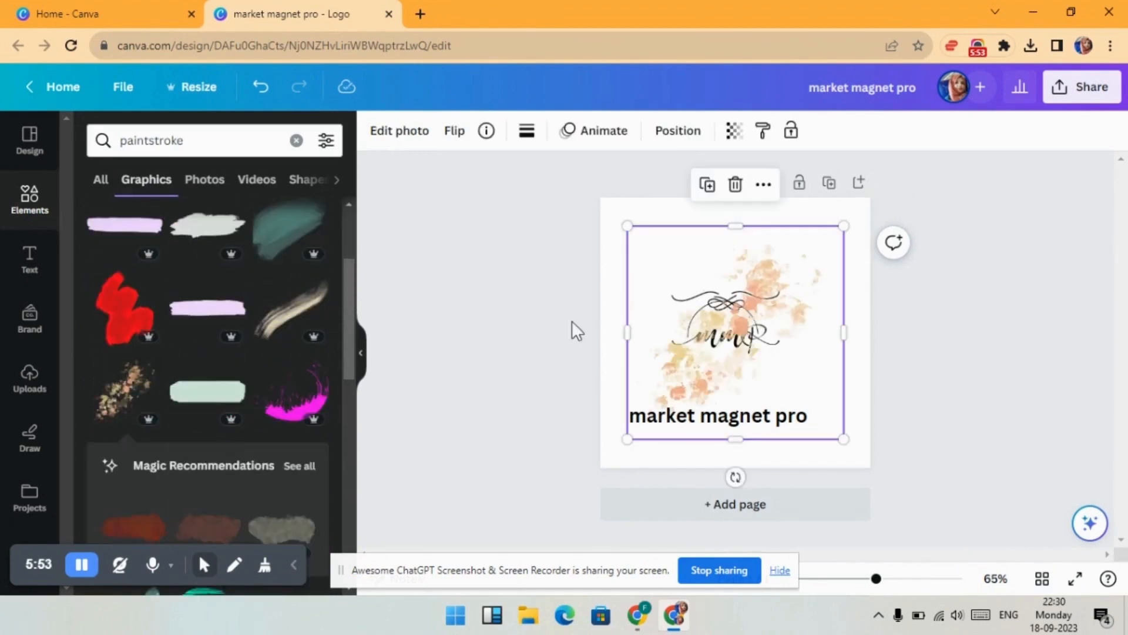
left_click_drag(688, 353, 661, 340)
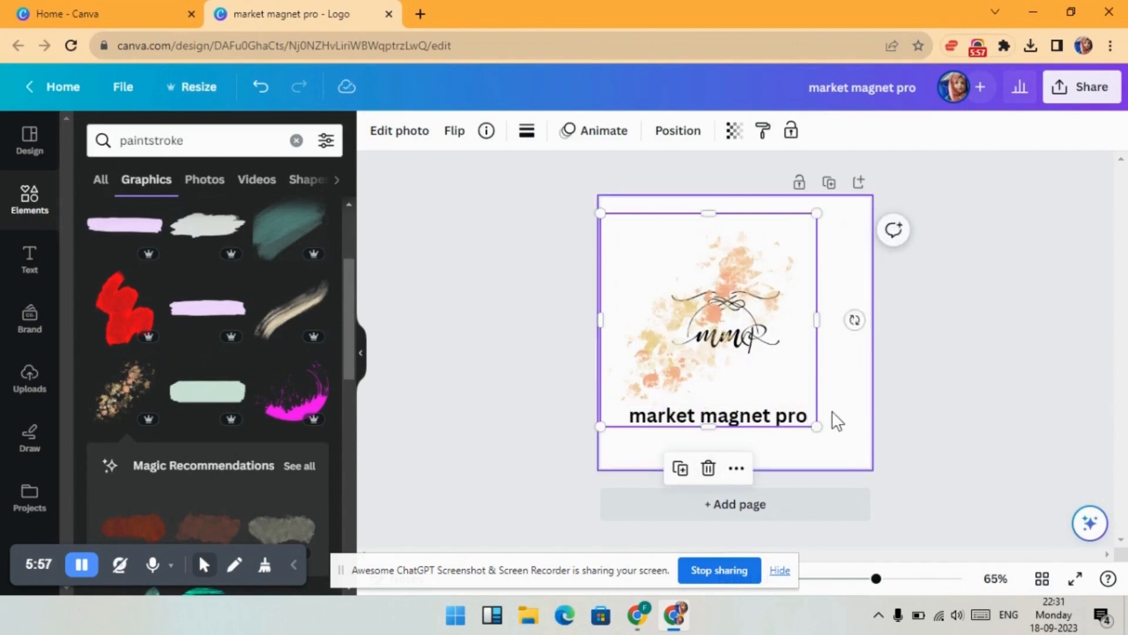
Rotate the paint splatter about 30 degrees counterclockwise, duplicate it, and place the copy beside it to the right.
left_click_drag(854, 320, 833, 253)
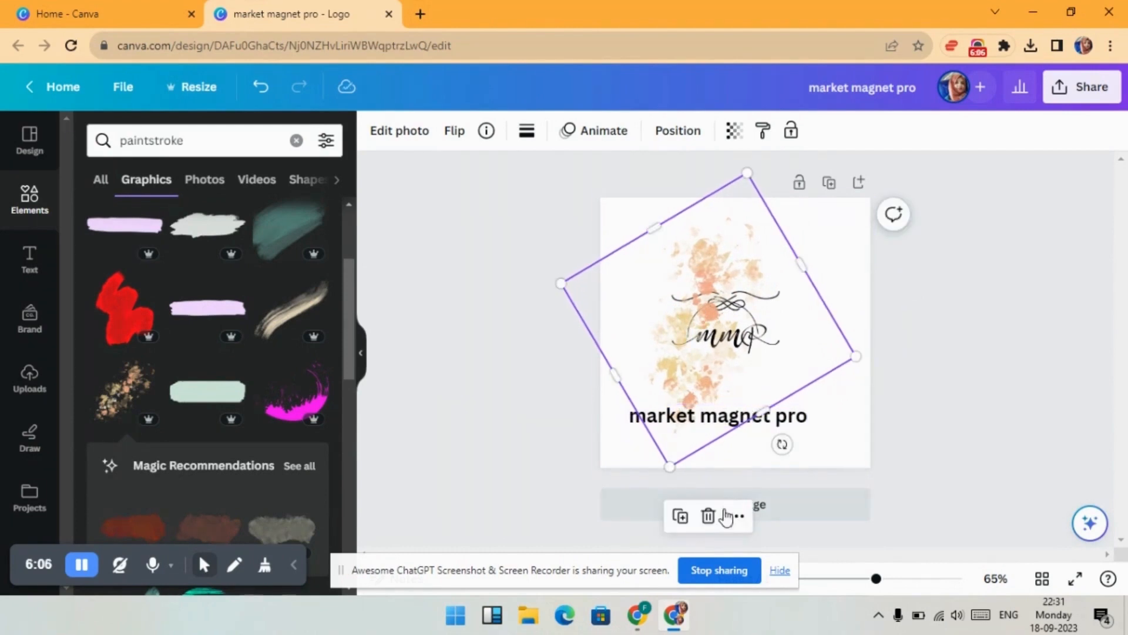
left_click(680, 517)
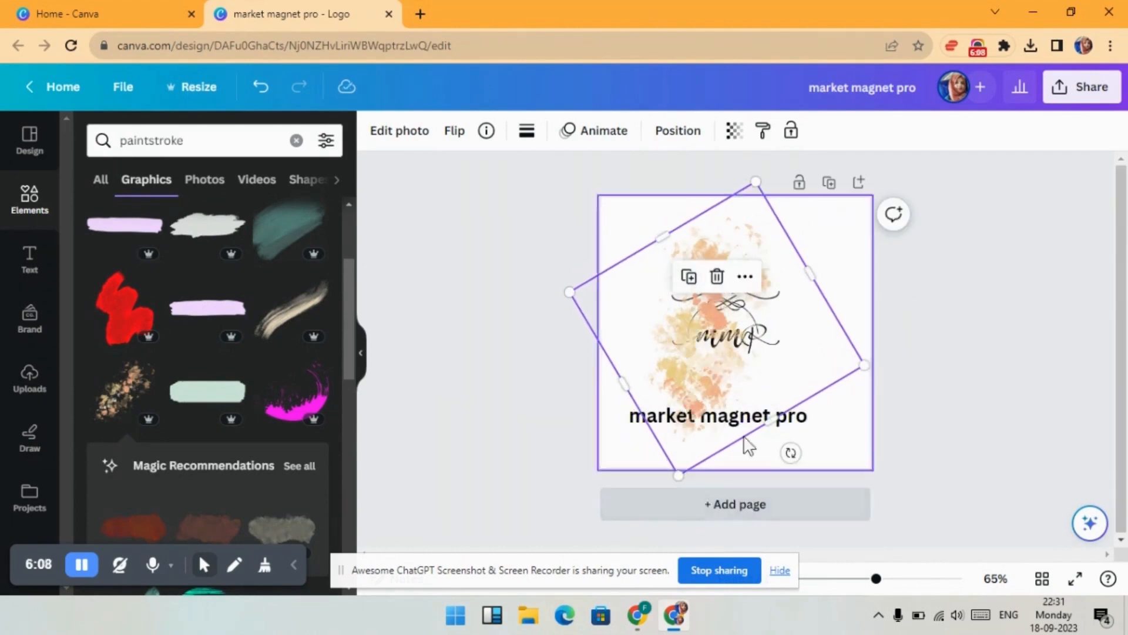
left_click_drag(715, 360, 773, 359)
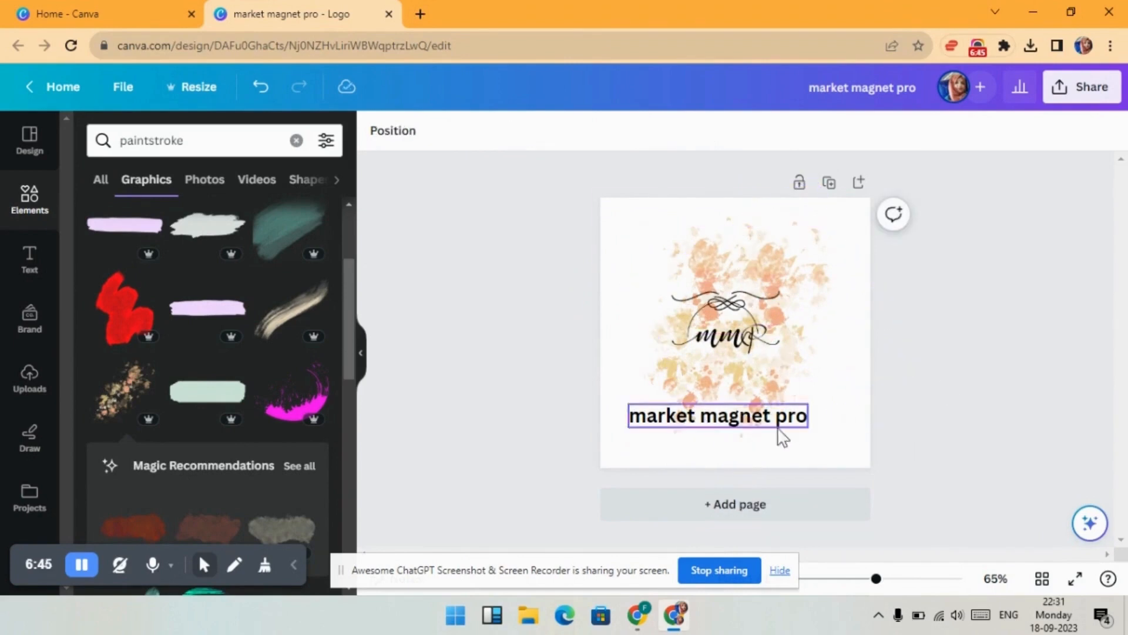
Move the "market magnet pro" heading up beneath the monogram and change its font to Higuen Elegant Serif.
left_click_drag(756, 430, 780, 379)
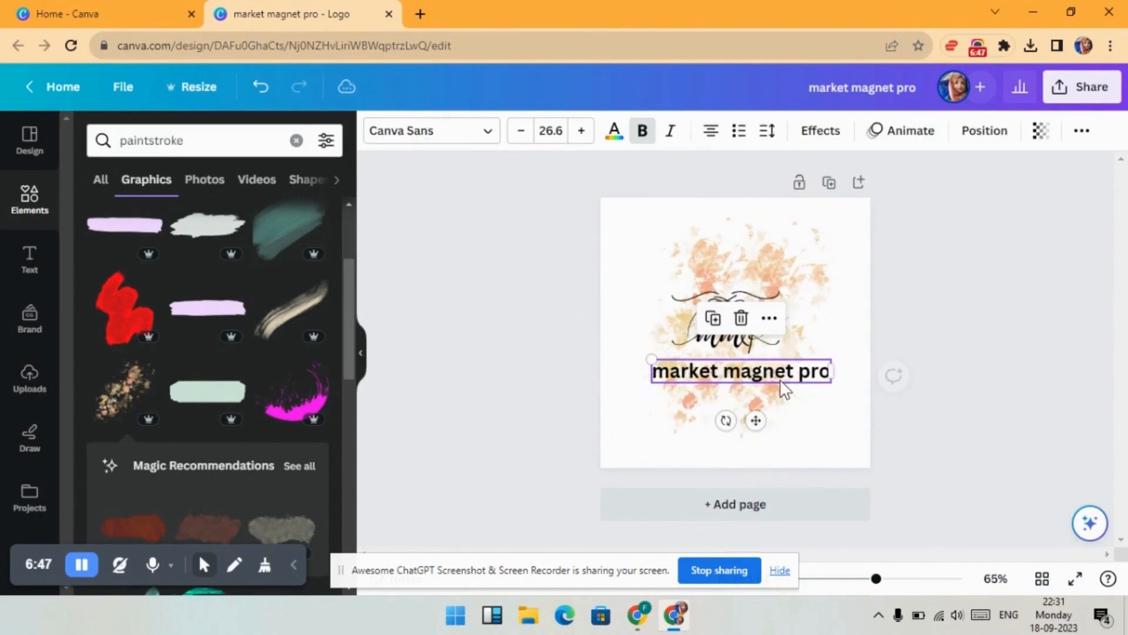
left_click(472, 137)
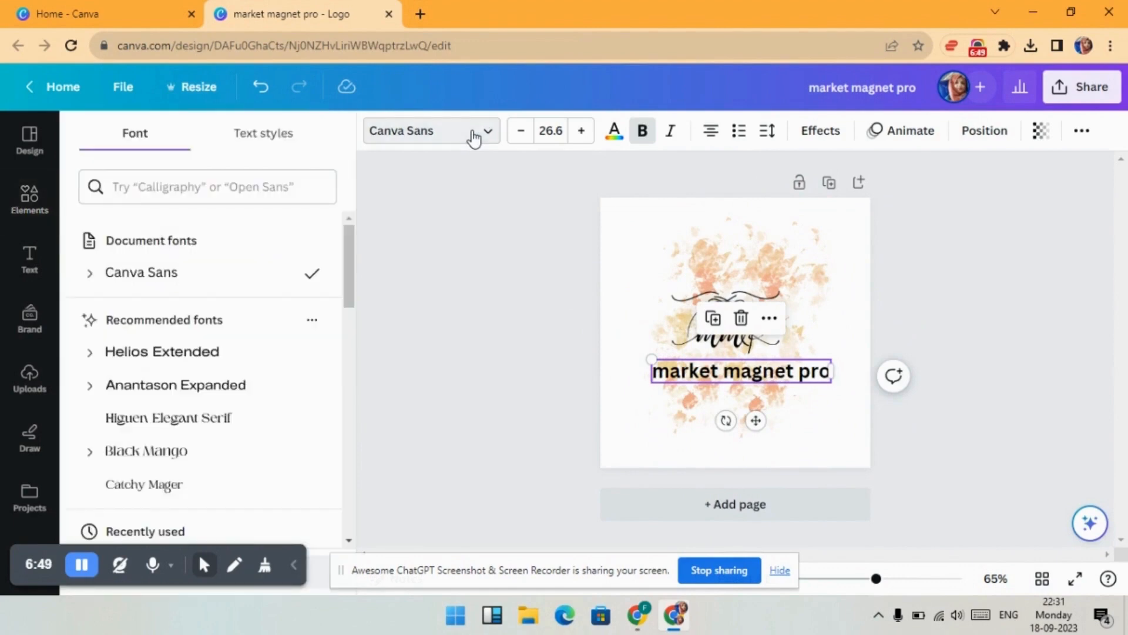
left_click(216, 426)
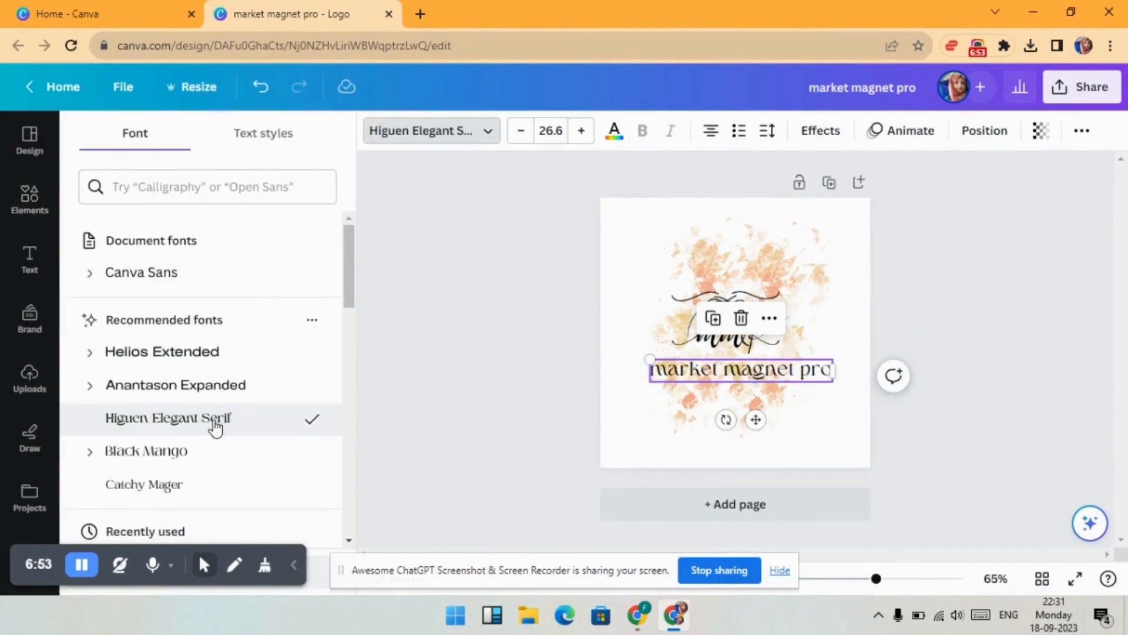
left_click(501, 418)
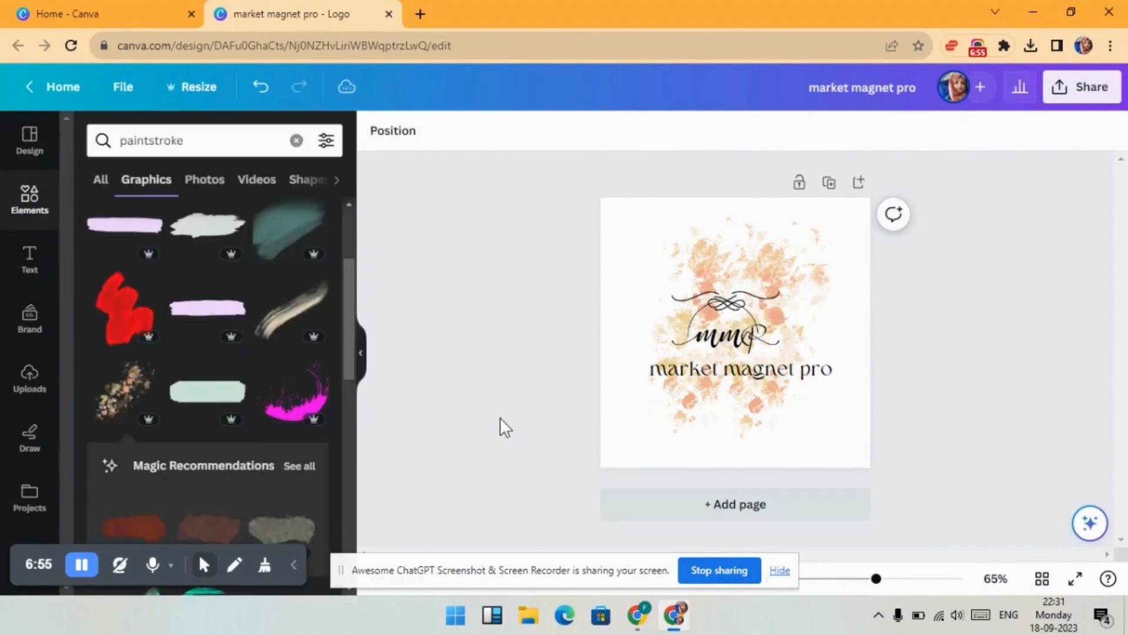
Shrink the "market magnet pro" heading to a font size of about 21.6 and position it directly beneath the monogram.
left_click_drag(650, 359, 684, 364)
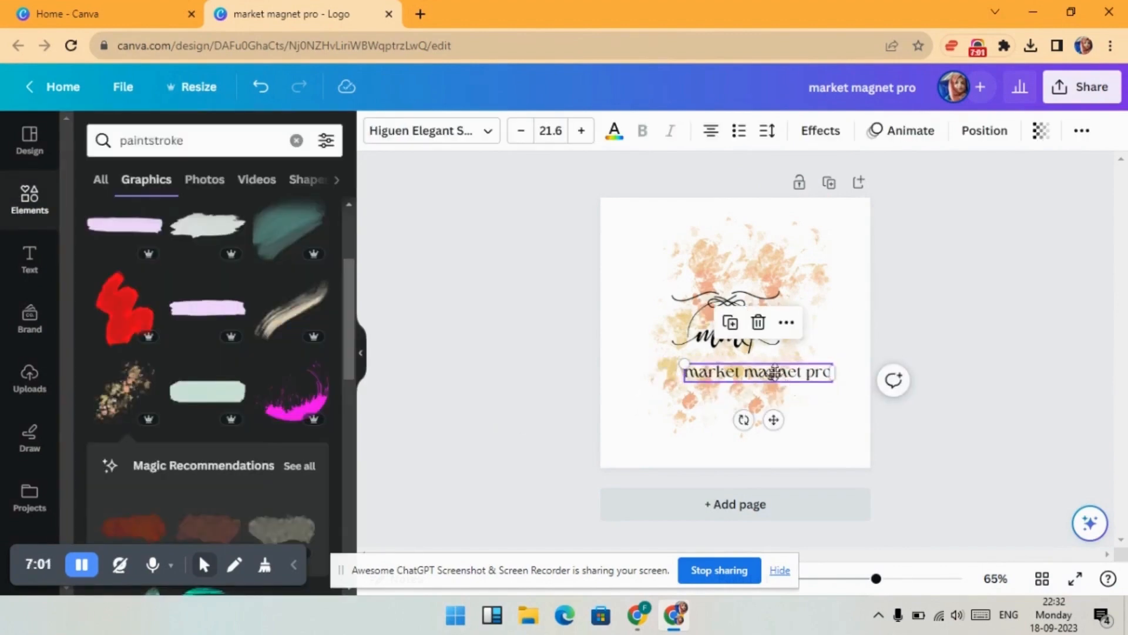
left_click_drag(774, 371, 741, 360)
Shift the left paint splatter slightly further left behind the monogram and heading.
left_click(757, 291)
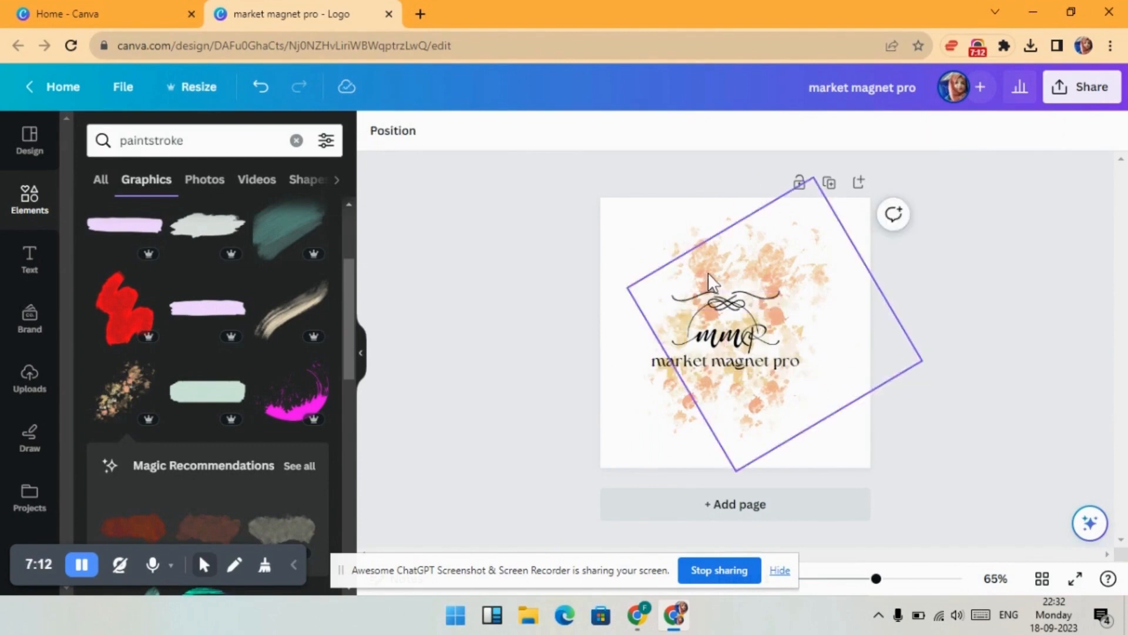
left_click_drag(709, 272, 652, 256)
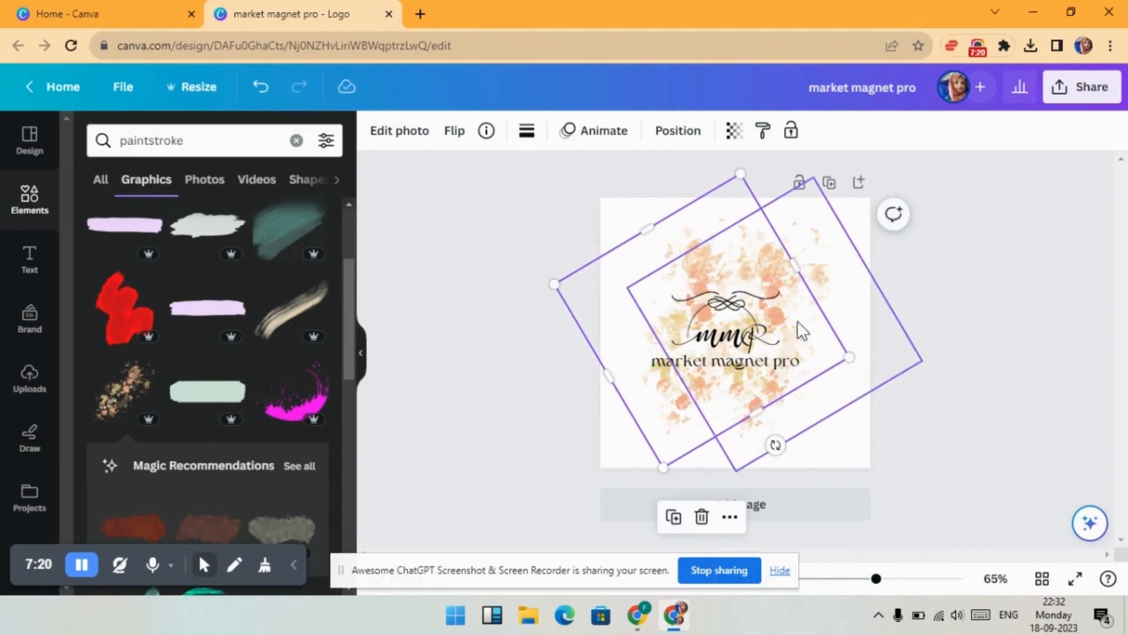
left_click(965, 398)
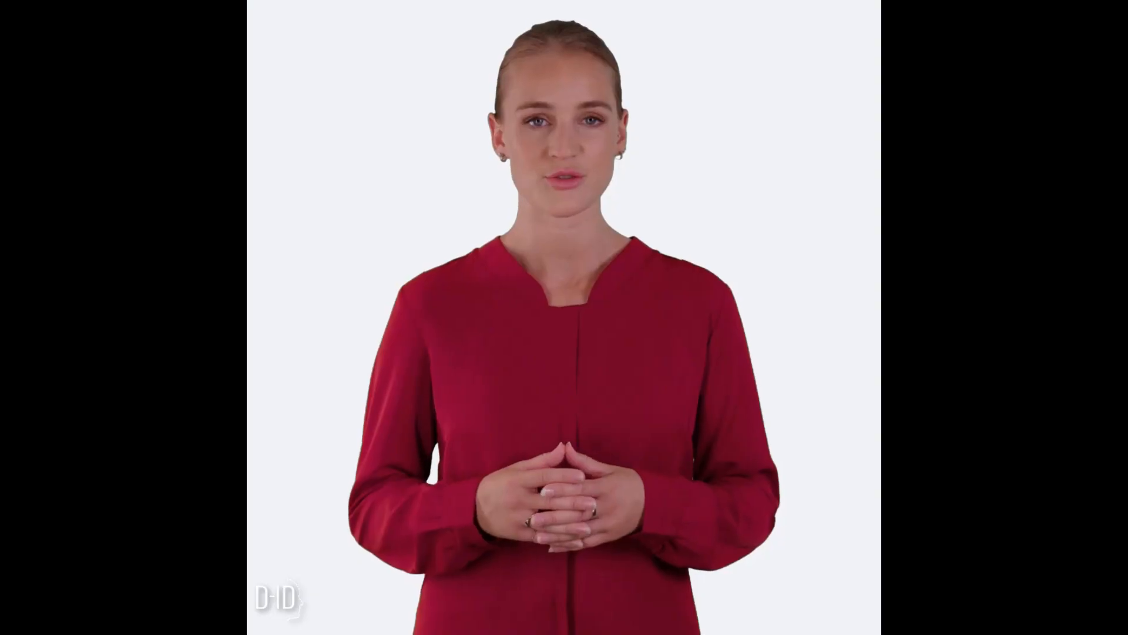